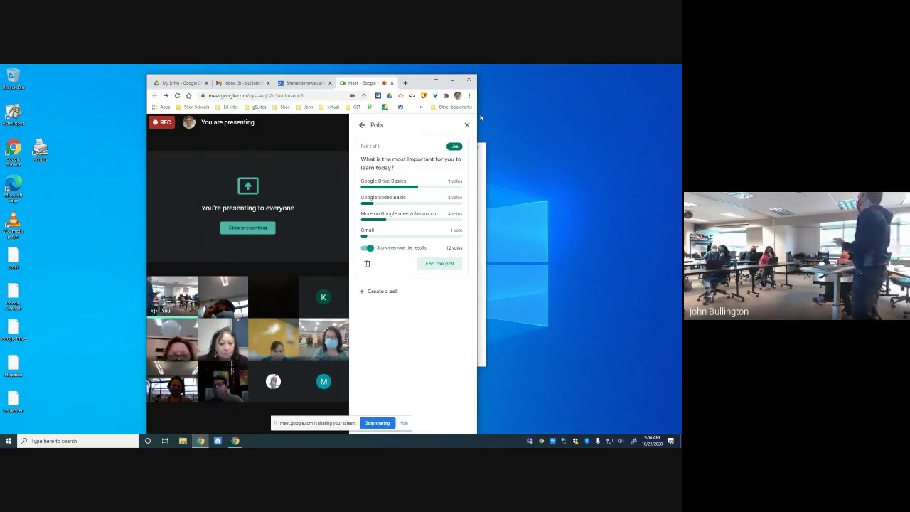
- Maximize the Chrome window so the Meet call and poll results fill the screen
mouse_move(298, 169)
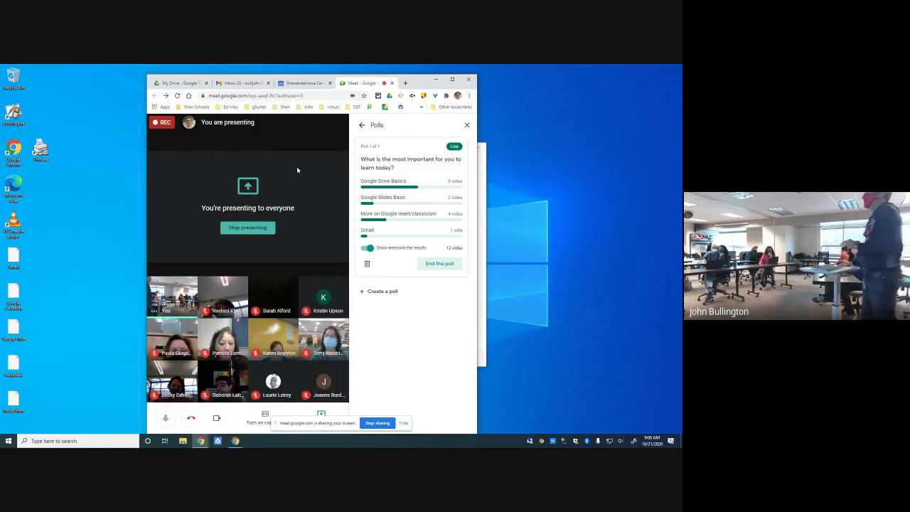
left_click(452, 79)
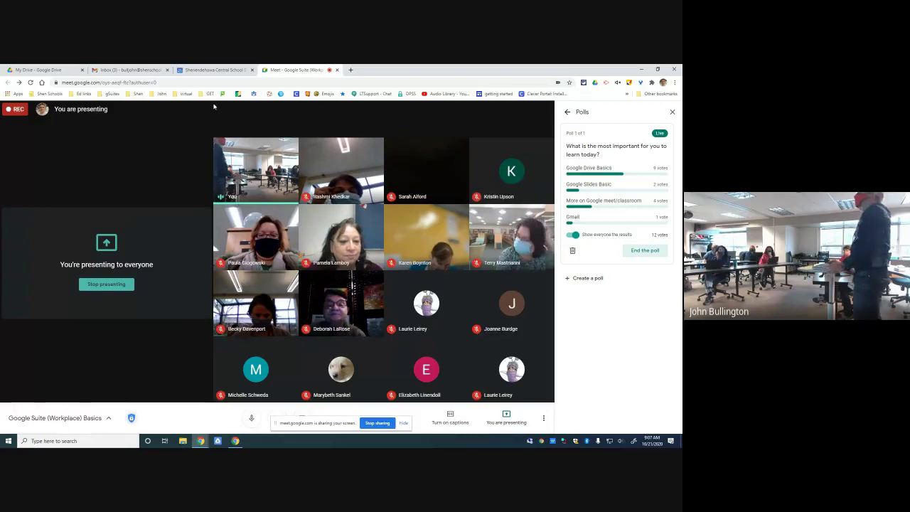
- Switch from the Meet call to the My Drive tab in Chrome
left_click(47, 70)
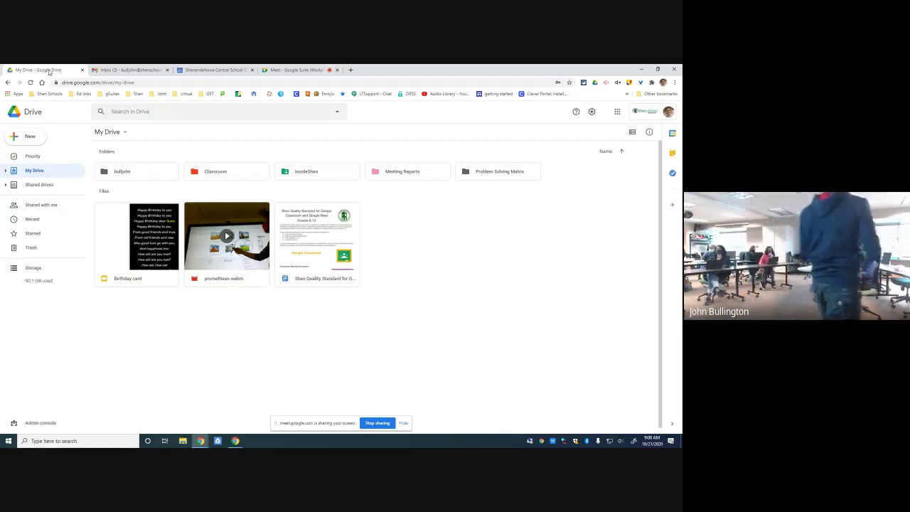
- Open a new Chrome tab showing the Google start page
left_click(350, 71)
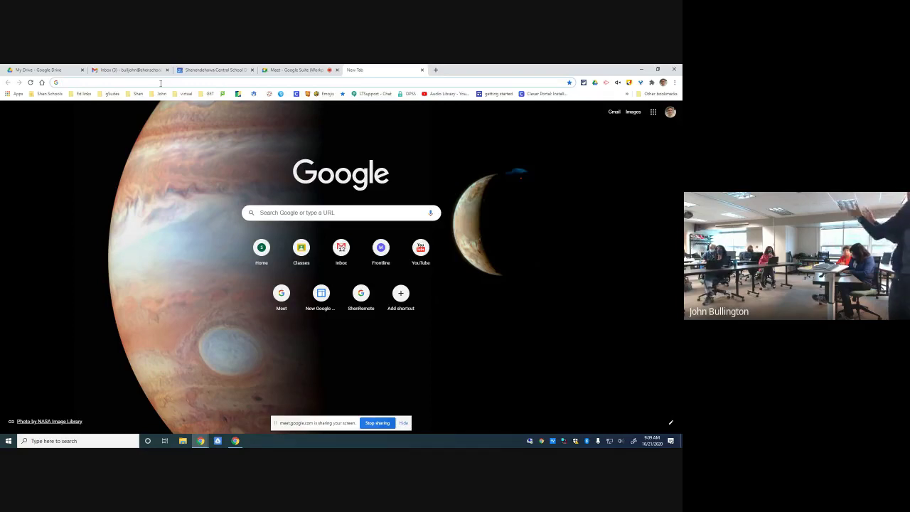
left_click(160, 83)
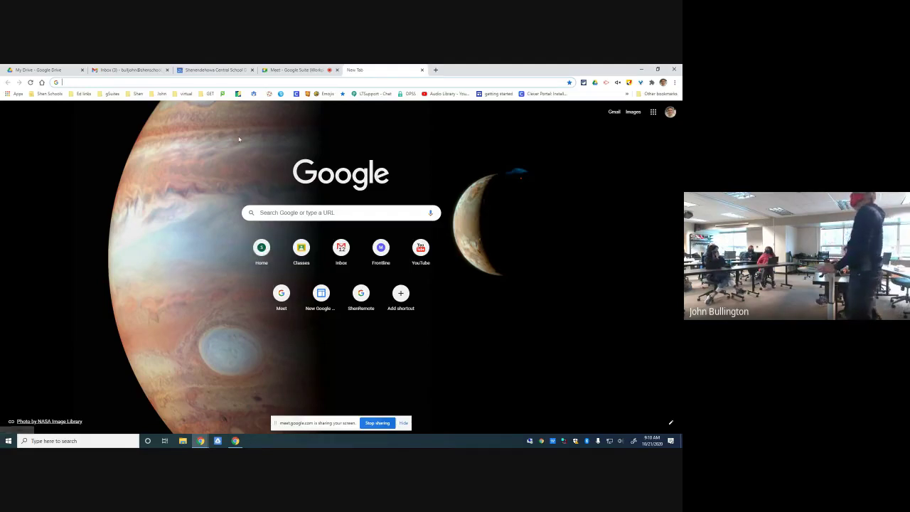
- Enter drive.google.com/ in the address bar and bring up the Google apps menu
left_click(106, 82)
type("drive.google.com/")
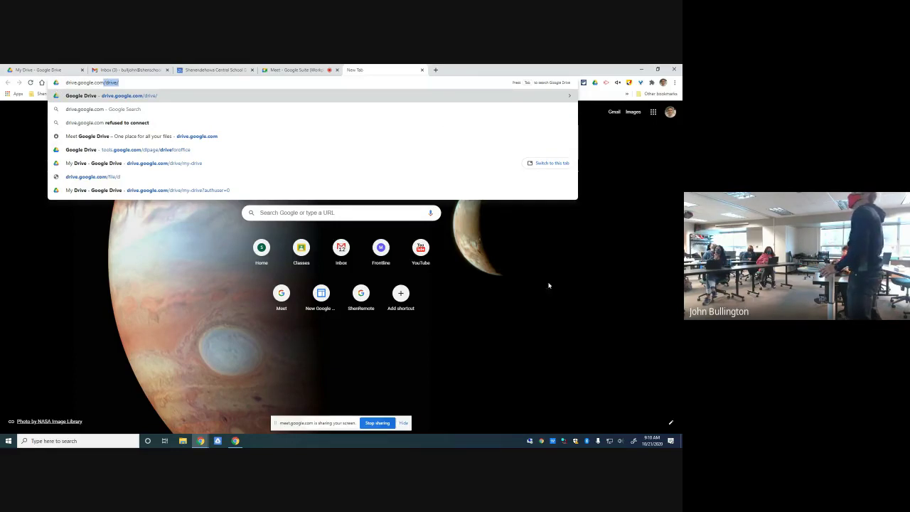
left_click(606, 314)
left_click(653, 113)
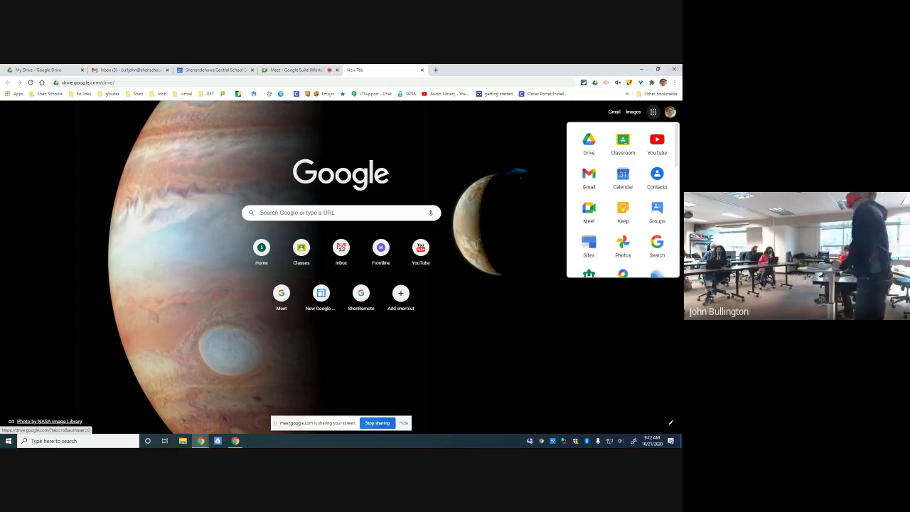
- Launch Google Drive in the new tab from the Google apps list
scroll(600, 223, "down", 3)
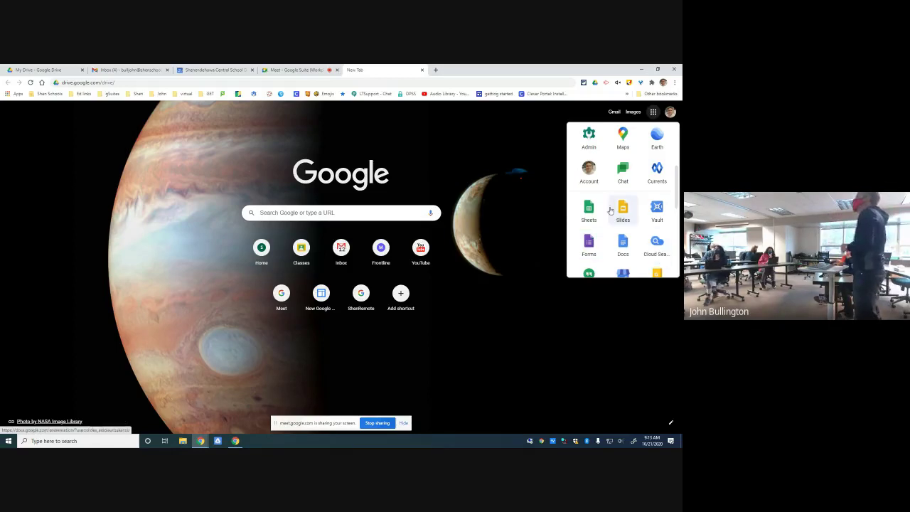
scroll(588, 245, "up", 3)
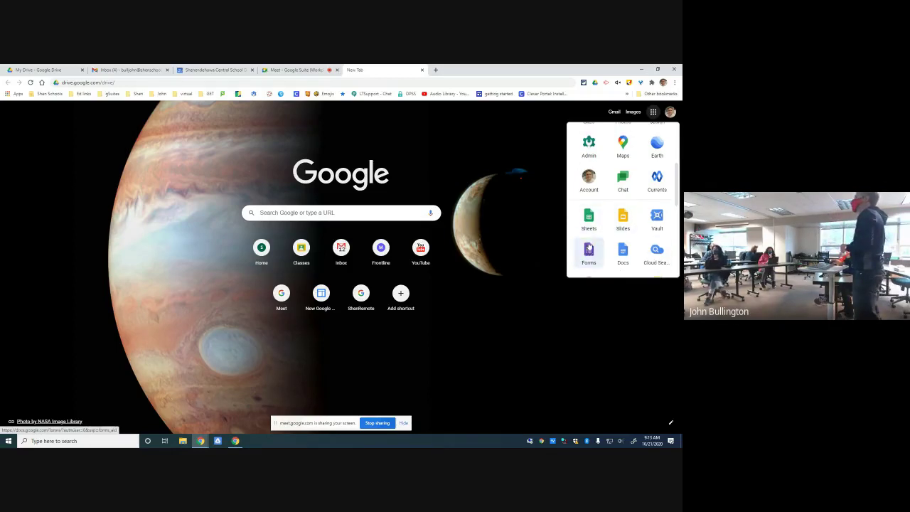
left_click(591, 143)
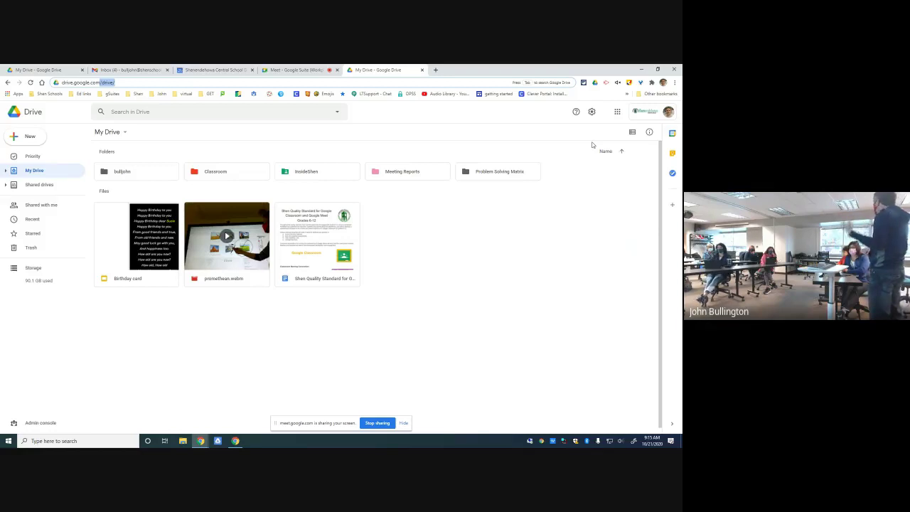
- Open the Birthday card presentation from My Drive in Google Slides
left_click(131, 240)
double_click(130, 240)
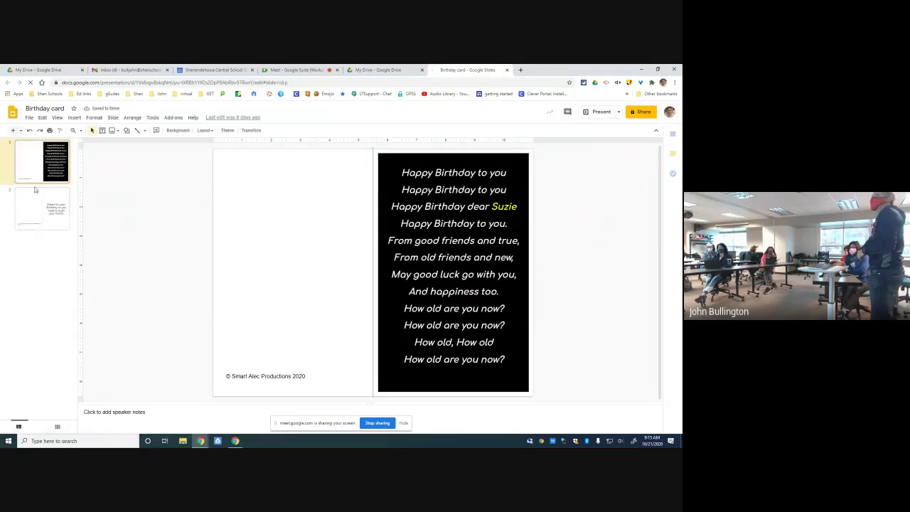
- Show the Birthday card's slide 2 and review its document details
left_click(36, 213)
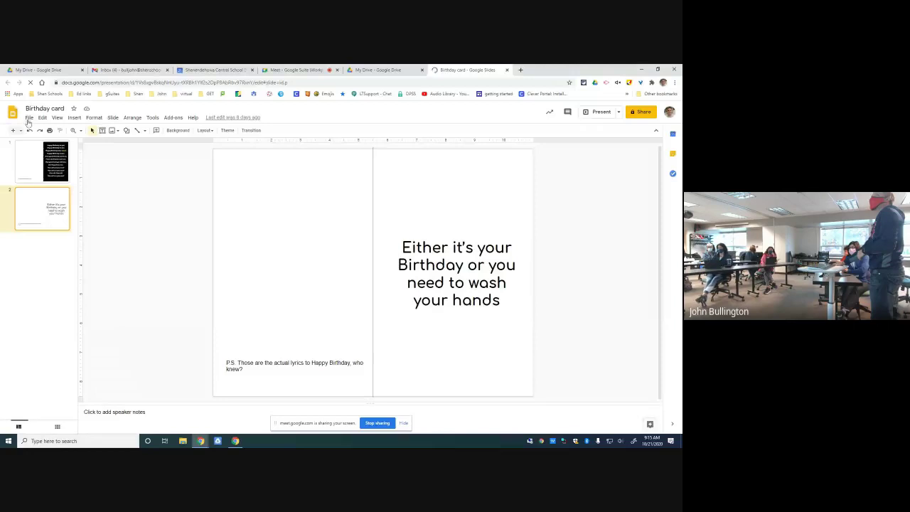
left_click(29, 117)
left_click(57, 285)
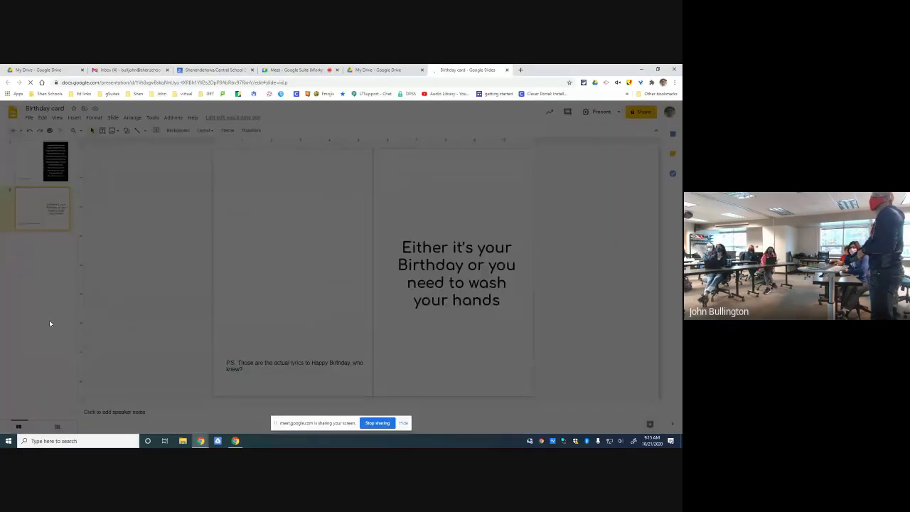
left_click(184, 141)
left_click(29, 118)
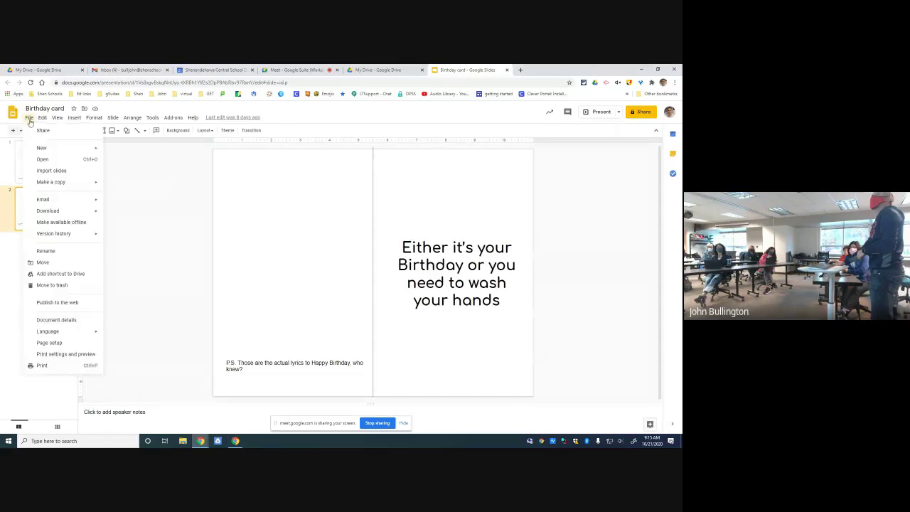
- Check the Custom 11 × 8.5 inch size in Page setup and cancel without changes
left_click(49, 342)
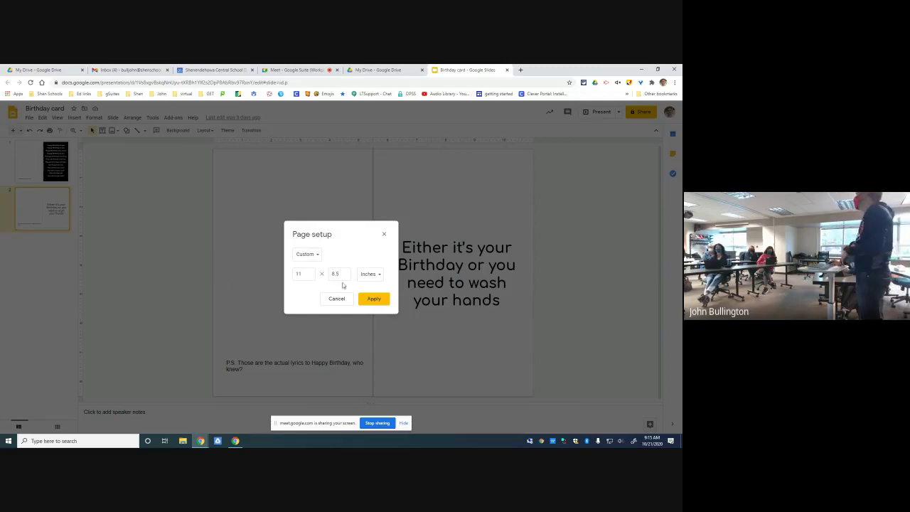
left_click(316, 255)
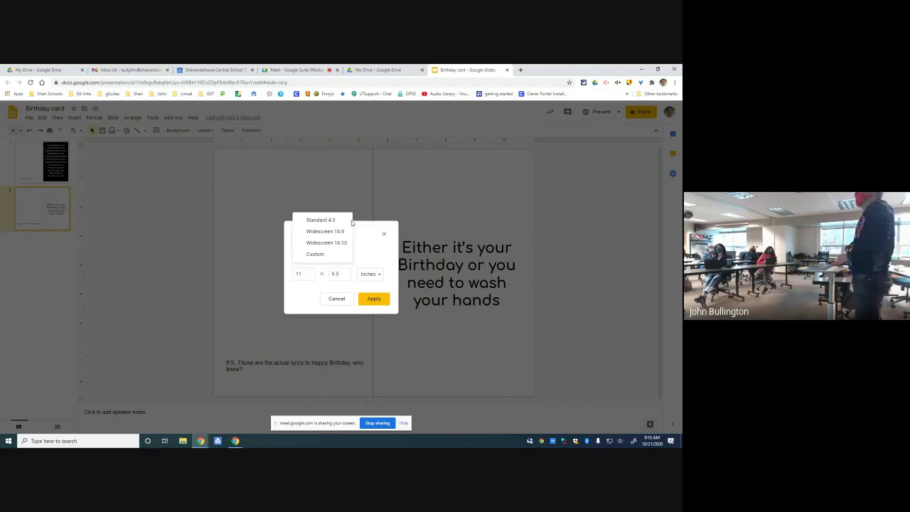
left_click(162, 249)
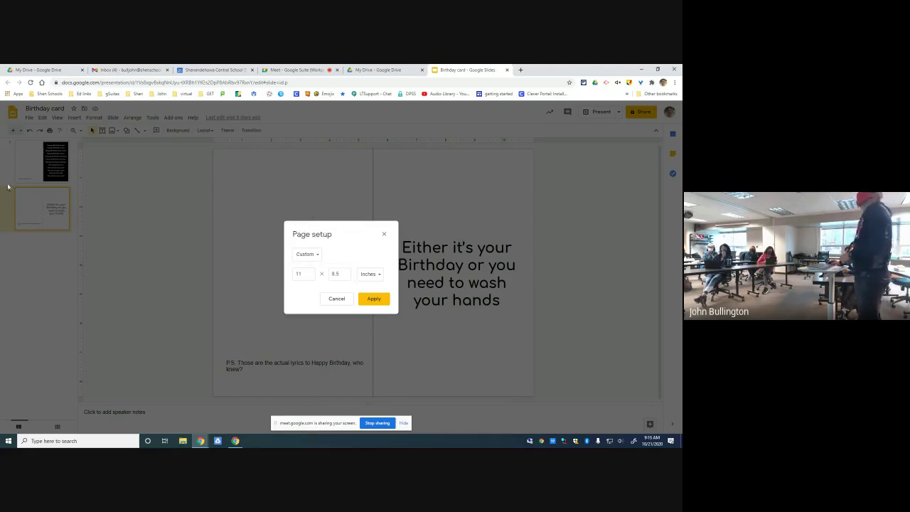
left_click(341, 300)
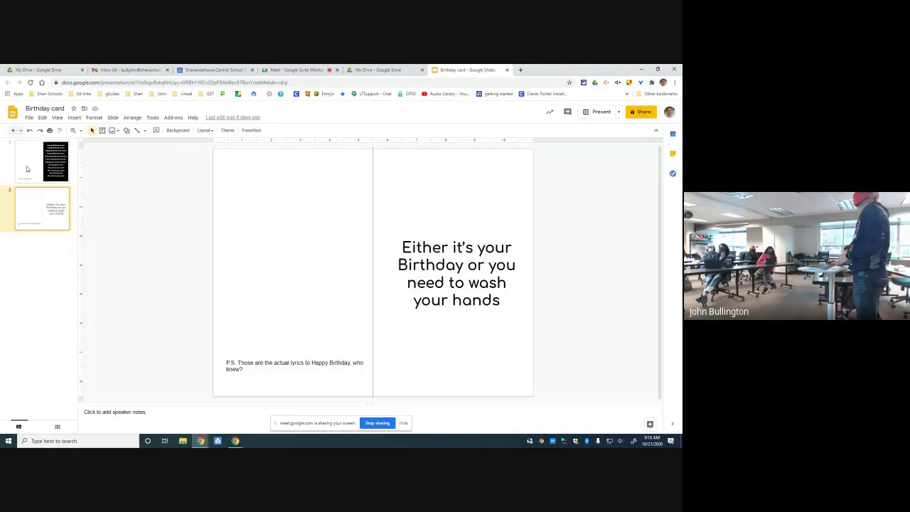
- Flip between the Birthday card's two slides, then close its tab to return to My Drive
left_click(25, 170)
key("Down")
key("Up")
key("Down")
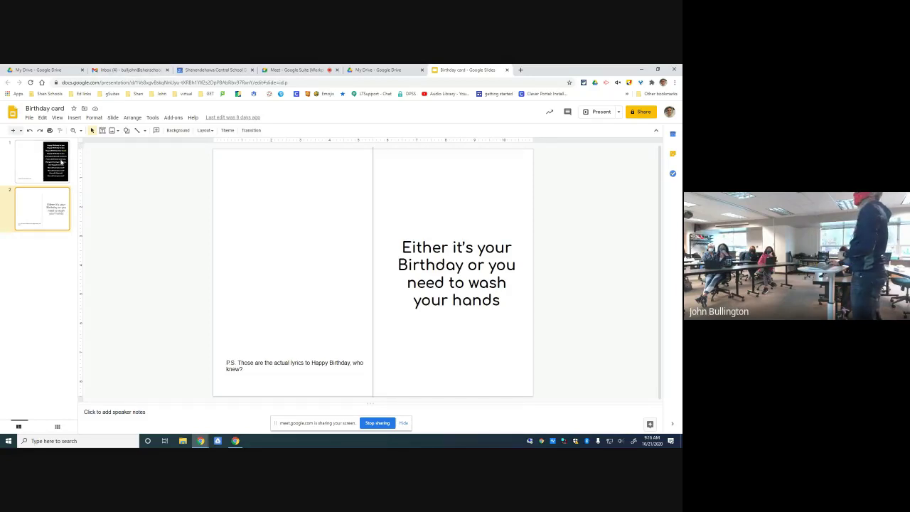
left_click(61, 163)
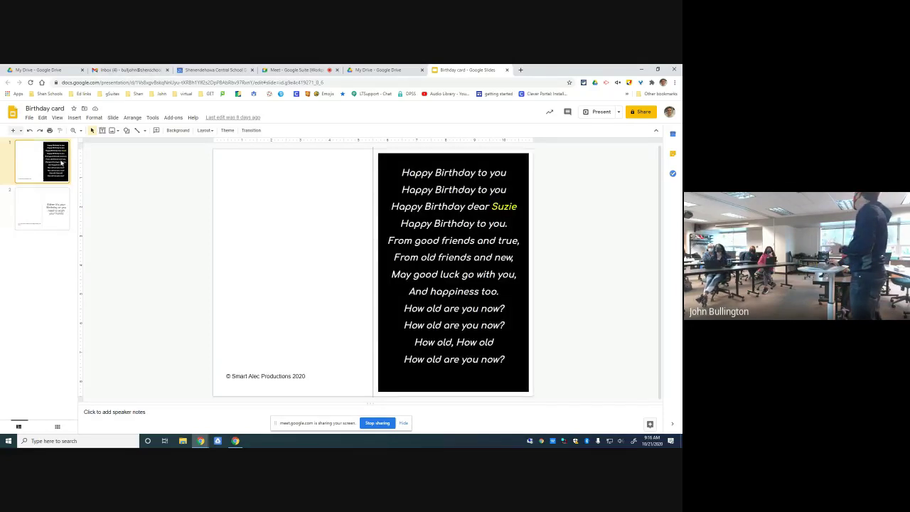
left_click(52, 220)
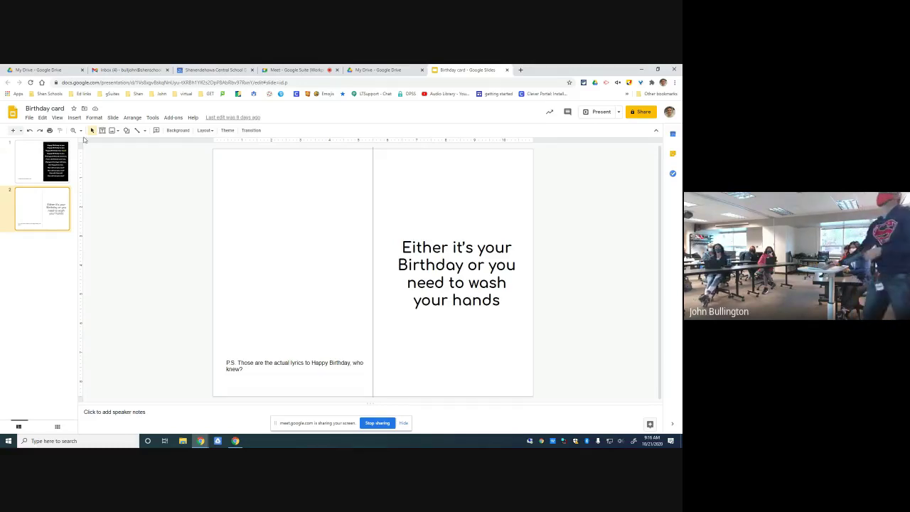
left_click(507, 69)
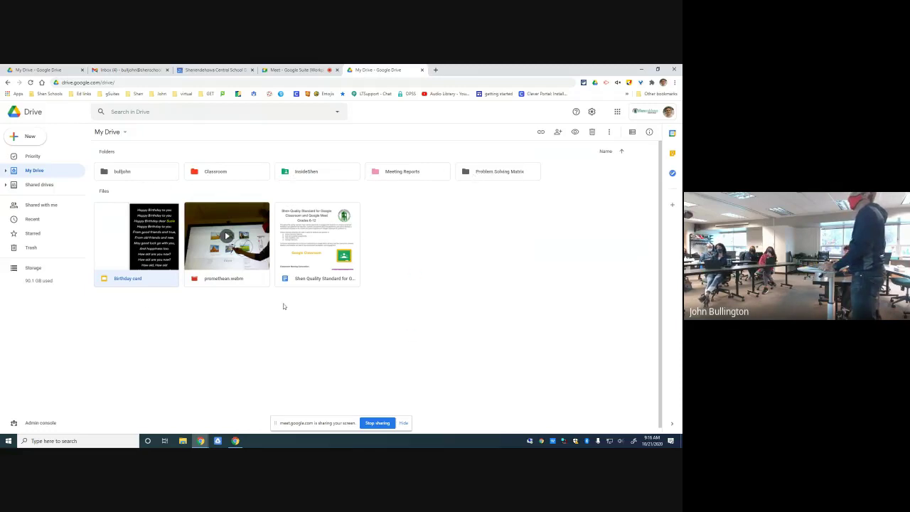
- Navigate into bulljohn > Session Materials > Desktop Publishing with Google
double_click(148, 175)
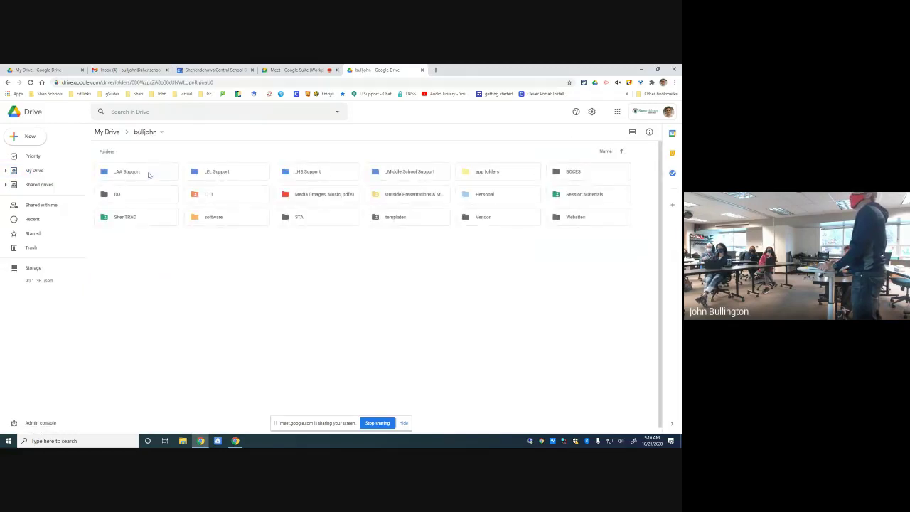
double_click(571, 197)
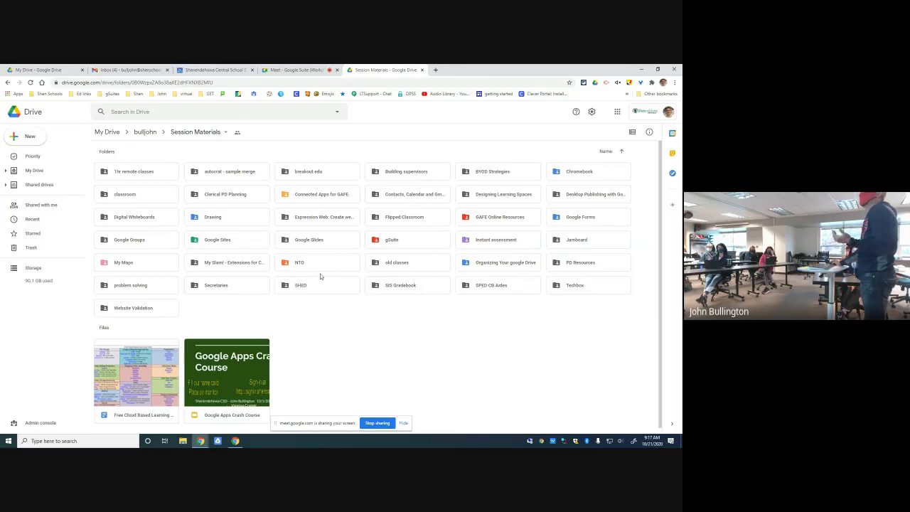
left_click(581, 193)
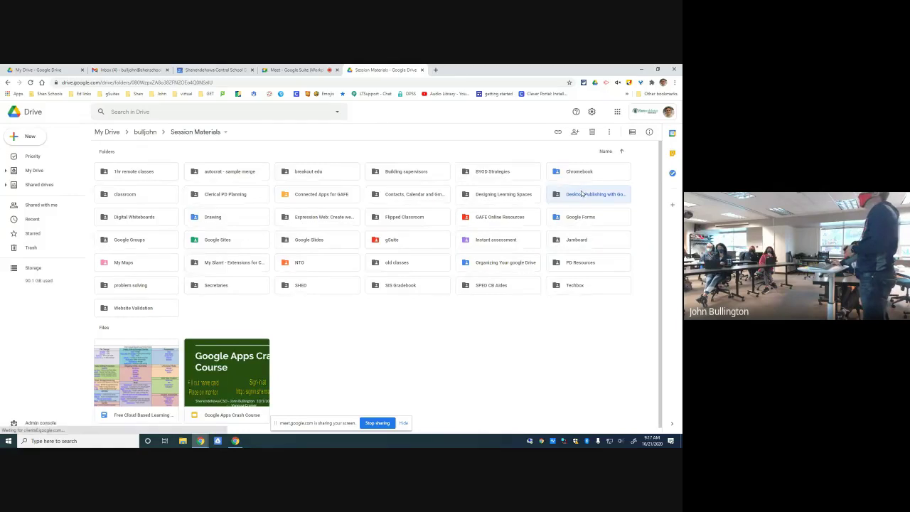
double_click(581, 193)
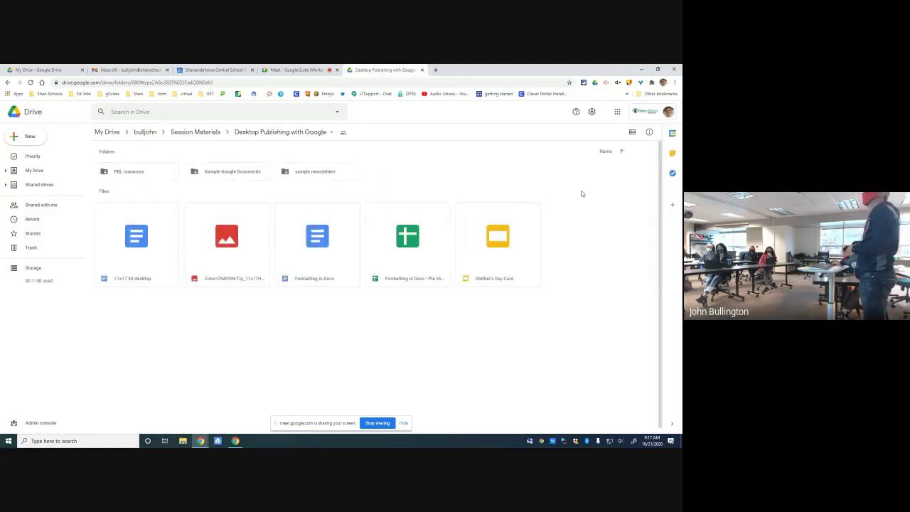
left_click(29, 136)
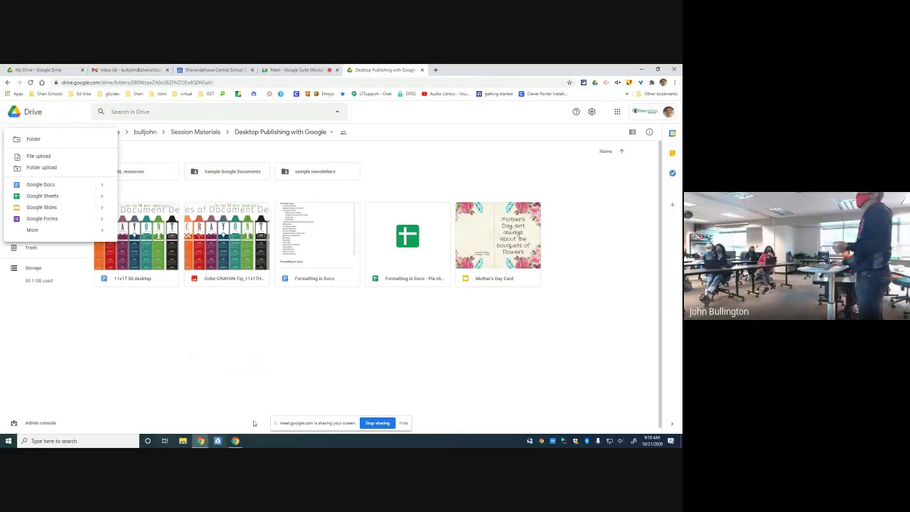
- Dismiss the New menu and bring up the actions for the sample newsletters folder
left_click(280, 368)
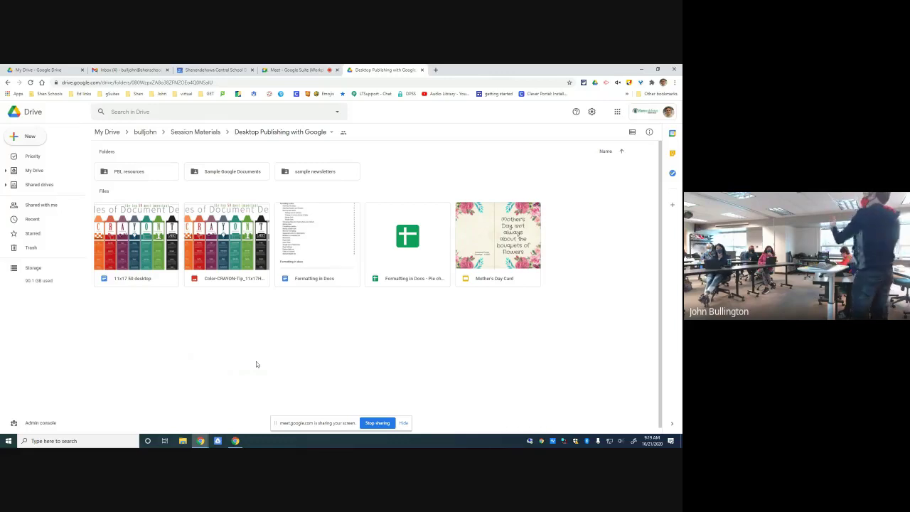
left_click(301, 172)
right_click(301, 172)
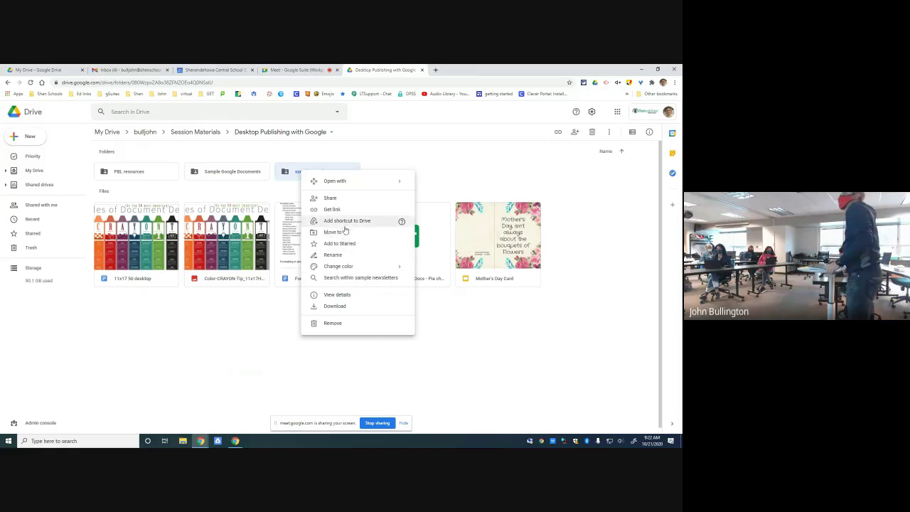
mouse_move(347, 266)
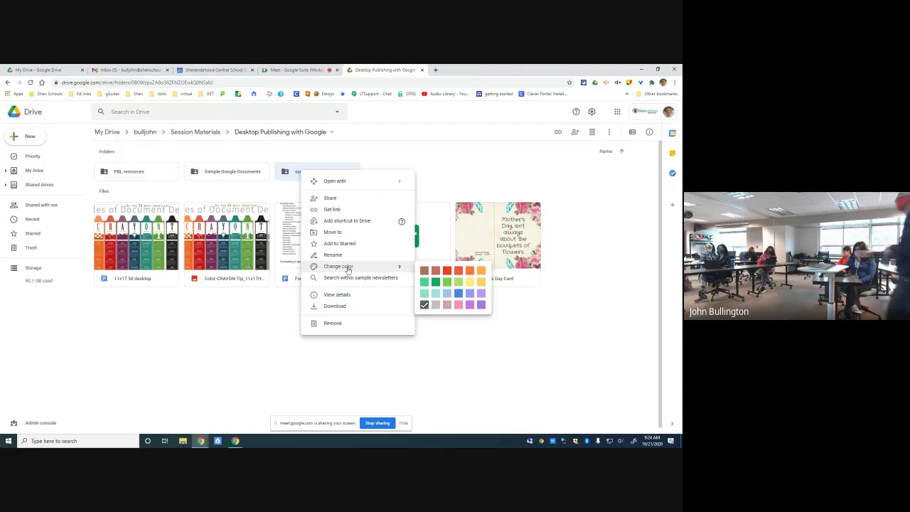
- Review the Meet poll (12 votes, Google Drive Basics leading at 9), then return to the Desktop Publishing with Google folder
left_click(295, 70)
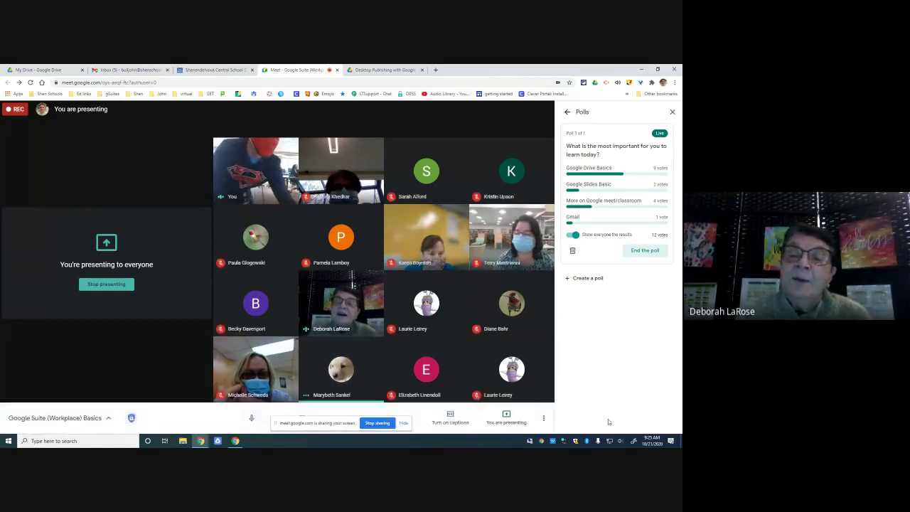
left_click(621, 441)
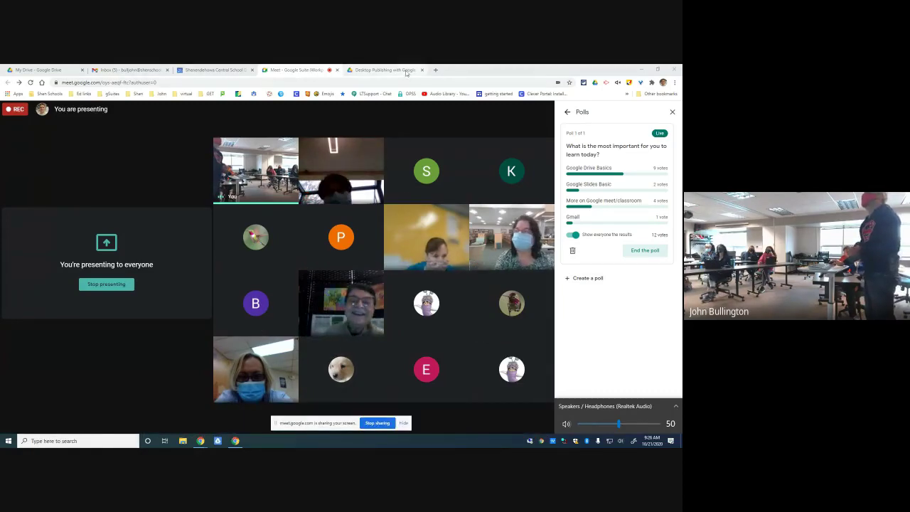
left_click(384, 70)
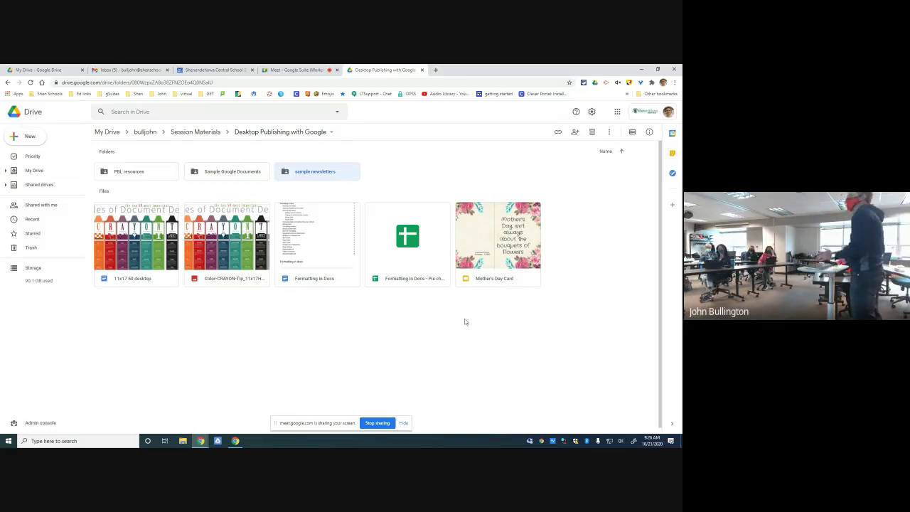
- Select several files, including Mother's Day Card and the Formatting in Docs spreadsheet
left_click_drag(522, 326, 451, 337)
left_click(492, 236)
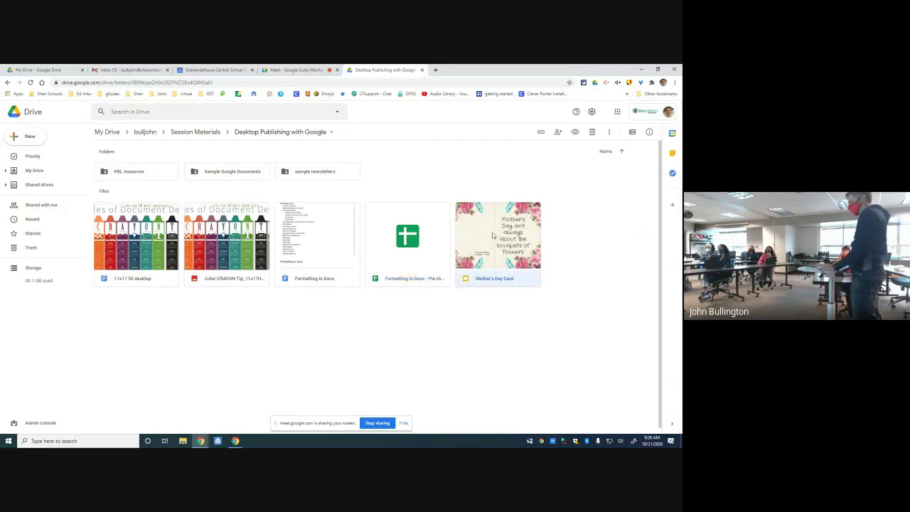
left_click(434, 244)
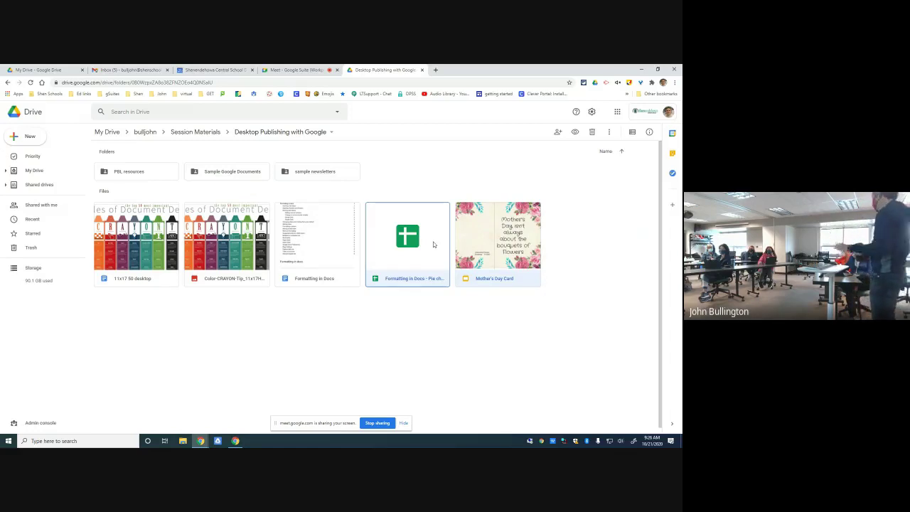
- Drag Mother's Day Card over PBL resources without moving it, and expand the My Drive tree
left_click_drag(494, 232, 145, 178)
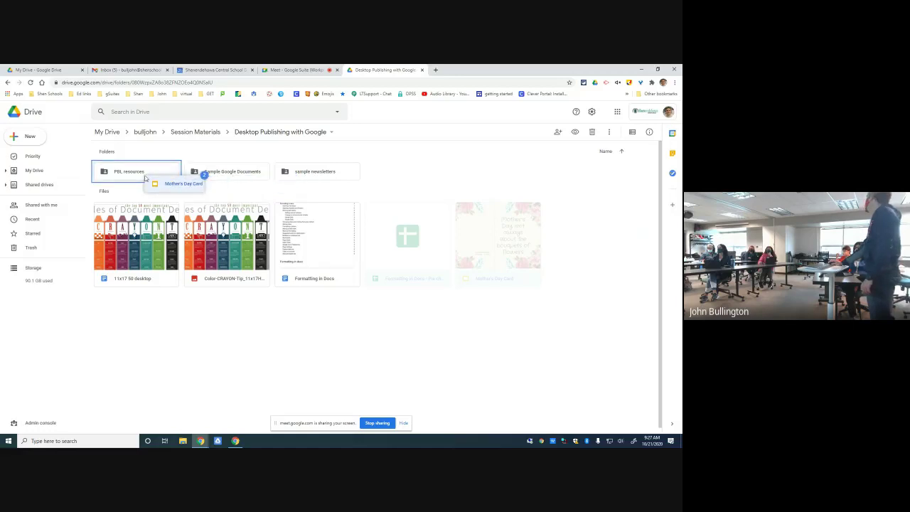
left_click_drag(145, 178, 407, 236)
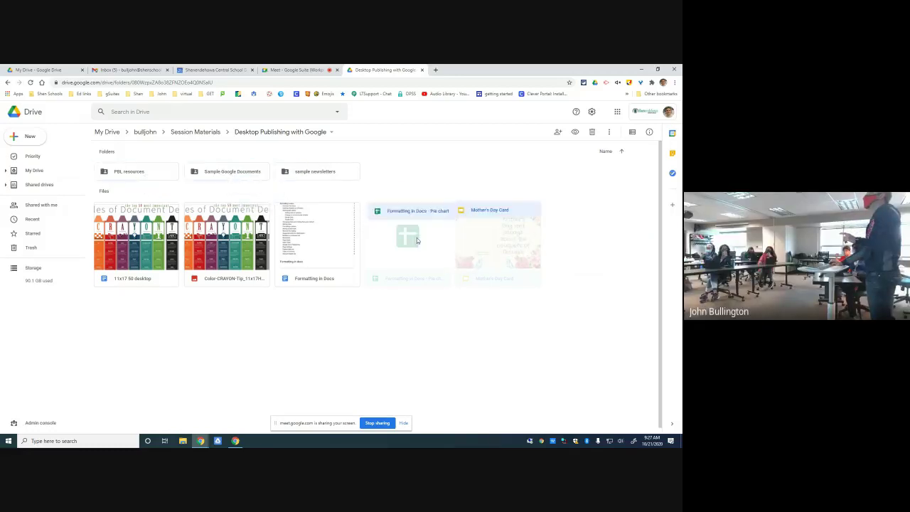
left_click(6, 170)
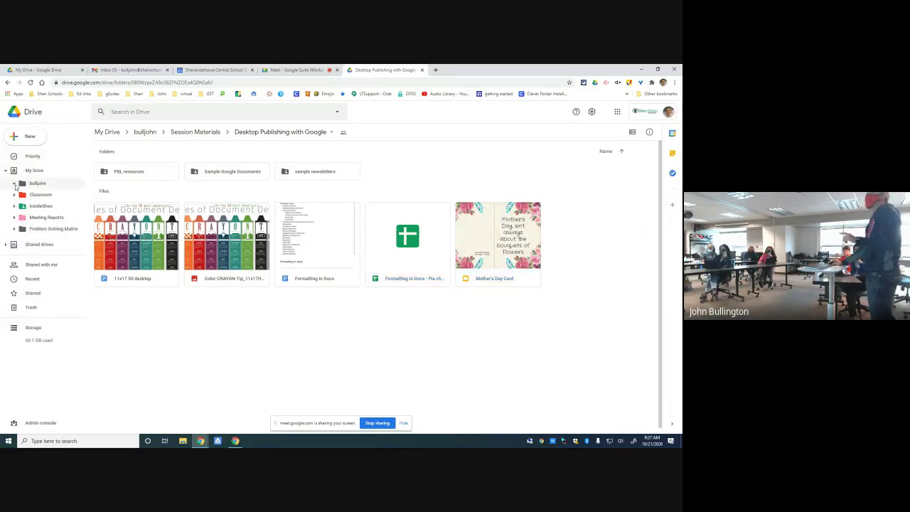
- Expand bulljohn and DO in the sidebar tree and select the last two files together
left_click(14, 183)
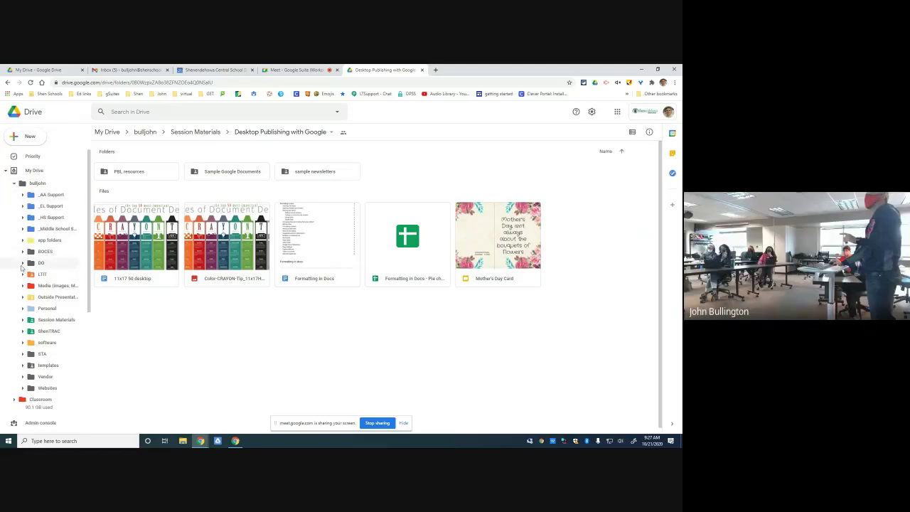
left_click(22, 263)
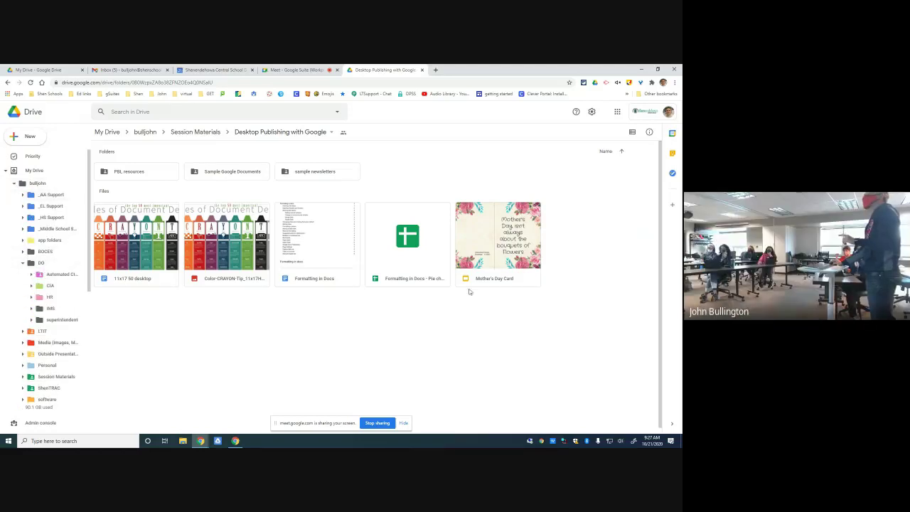
left_click_drag(507, 321, 458, 258)
- Start moving the Formatting in Docs spreadsheet and browse the picker up to bulljohn
right_click(430, 237)
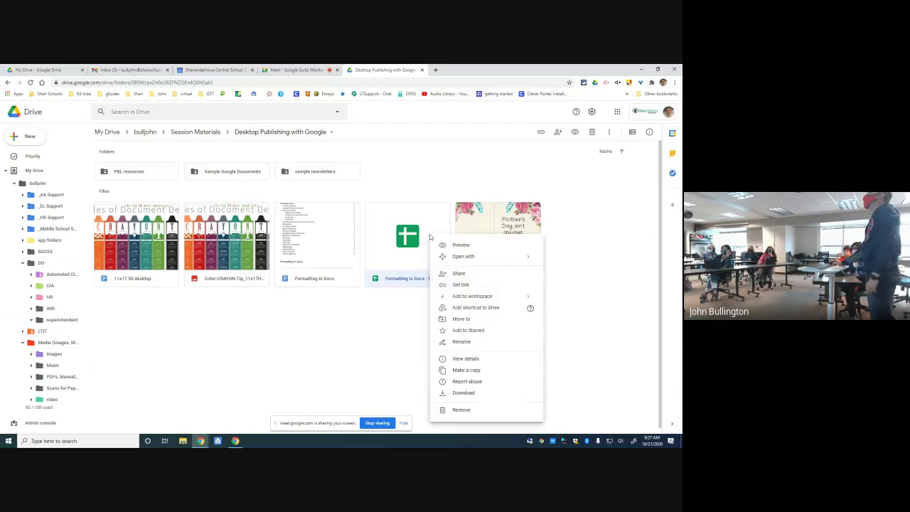
left_click(461, 319)
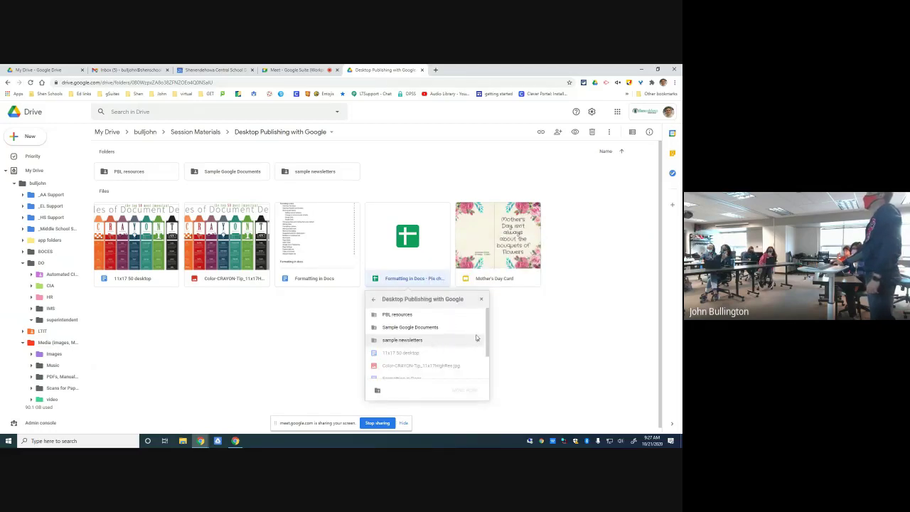
left_click(373, 300)
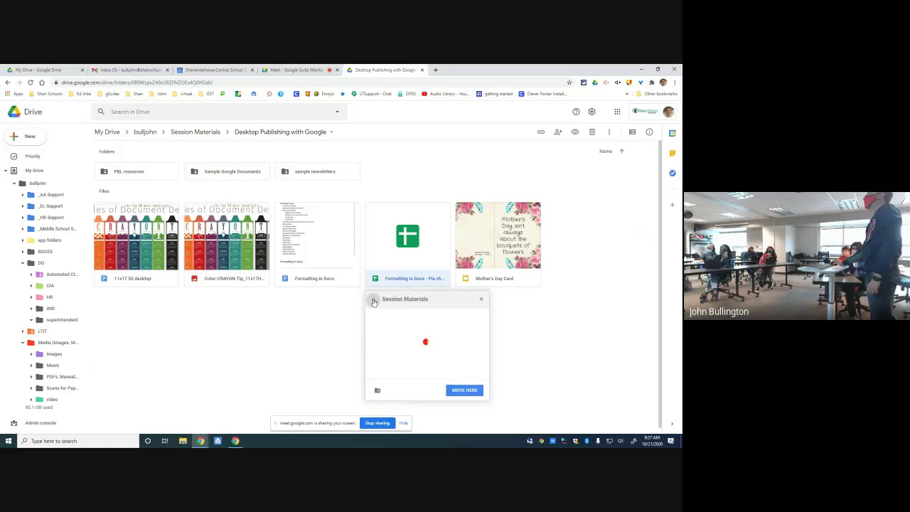
left_click(374, 299)
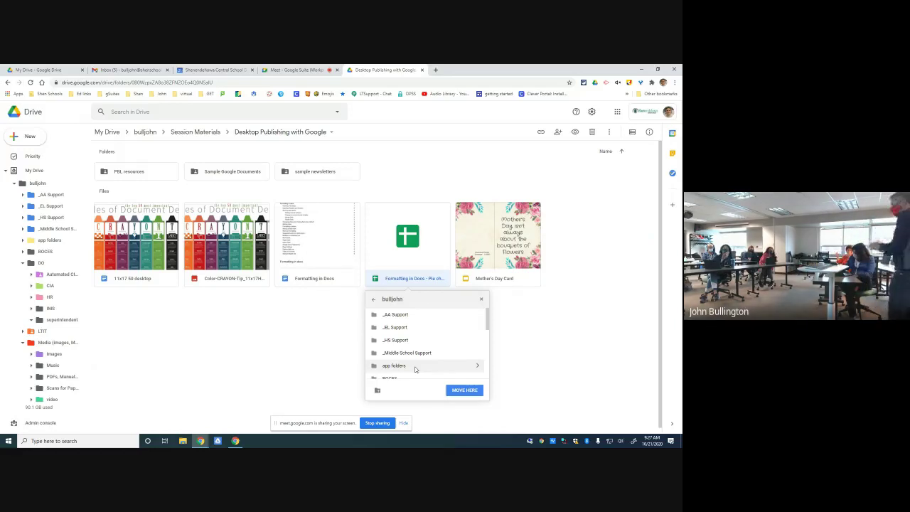
left_click(107, 133)
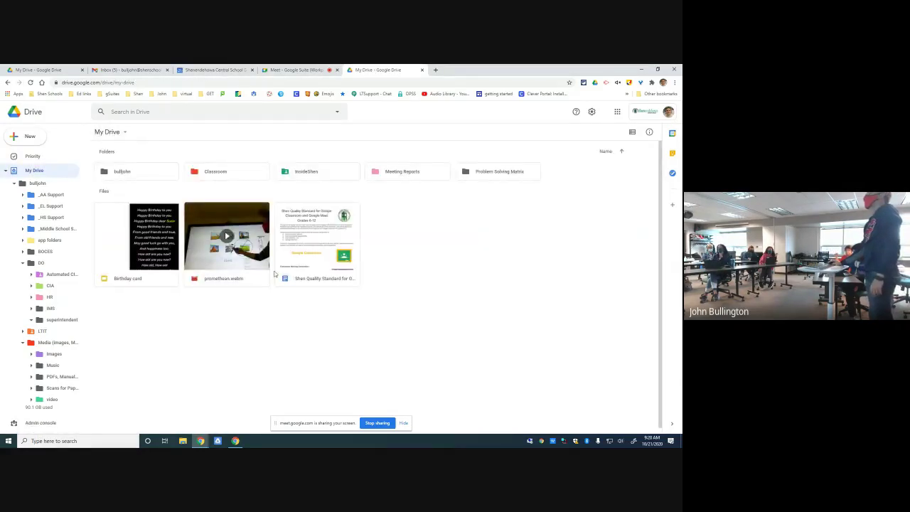
- Launch Google Slides in a new tab from the Google apps grid
left_click(618, 112)
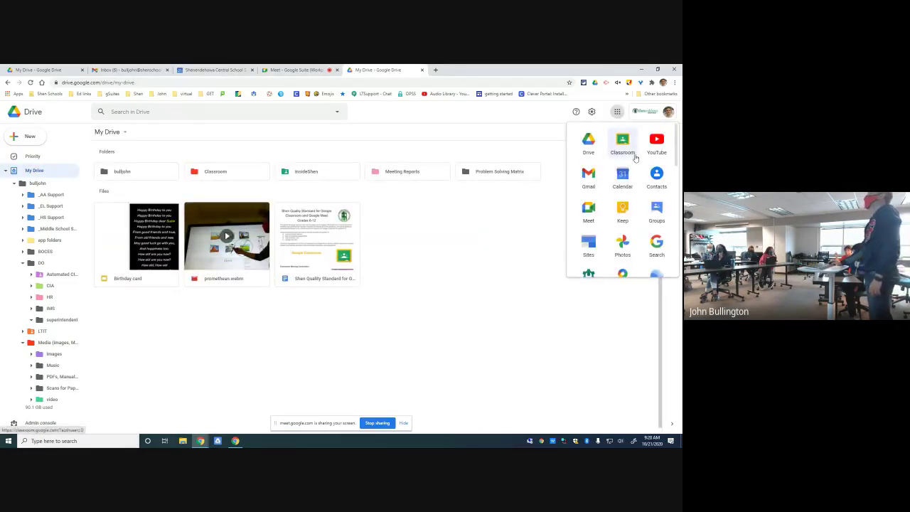
scroll(645, 235, "down", 3)
scroll(644, 236, "down", 2)
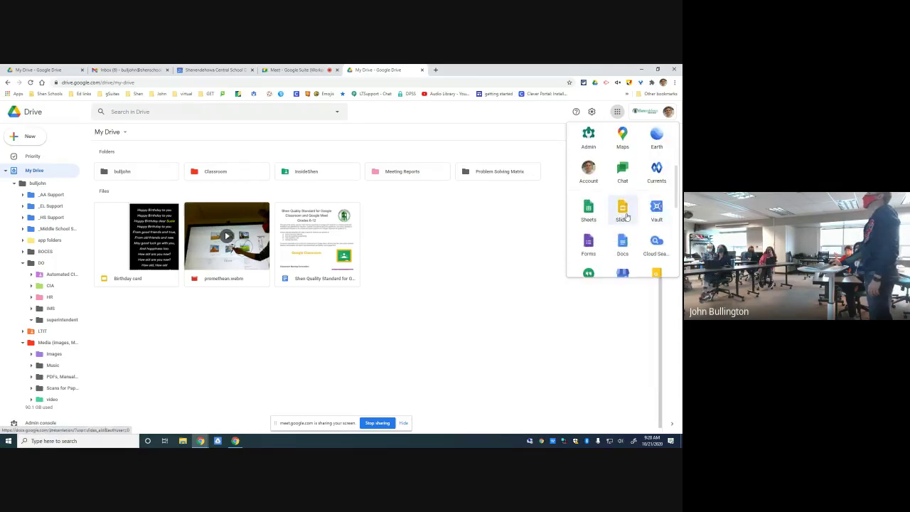
left_click(624, 213)
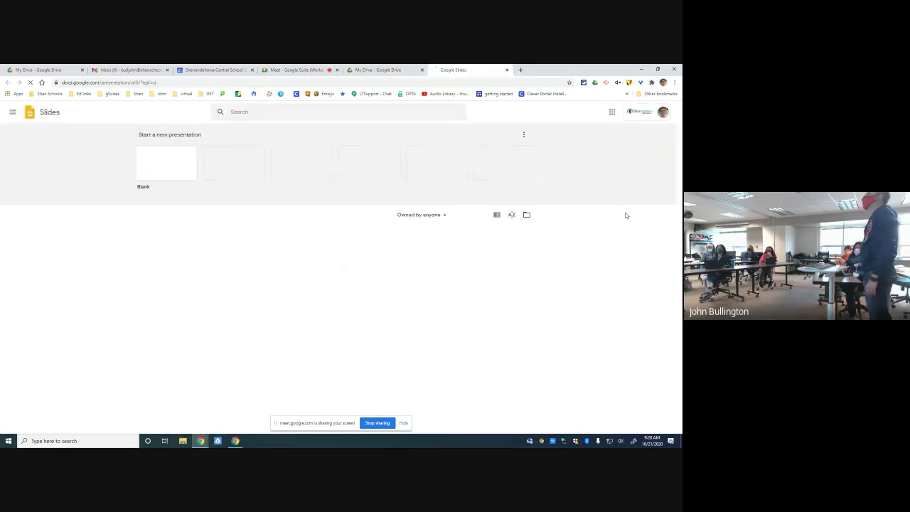
- Create a blank presentation titled 'blank' and close its tab to return to My Drive
left_click(168, 168)
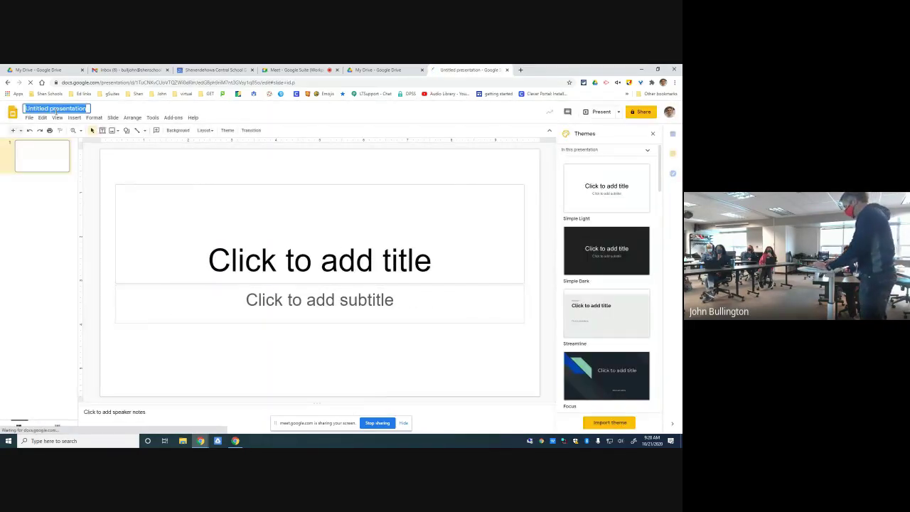
type("bf")
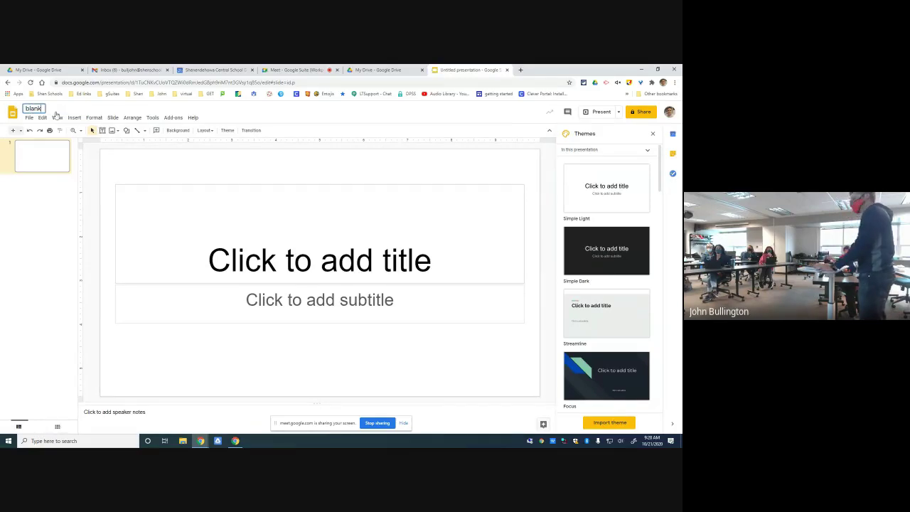
key("Return")
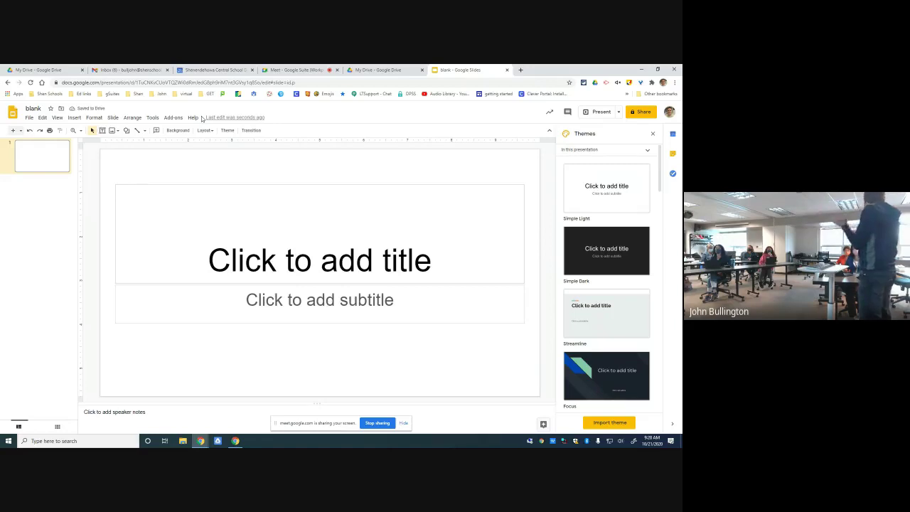
left_click(507, 71)
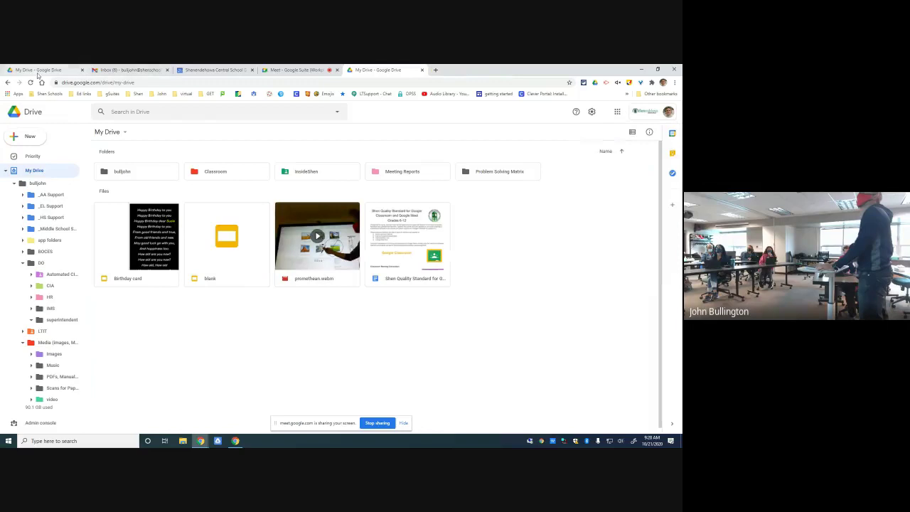
- Sort My Drive by Last modified by me in reverse order, then return to the Meet poll
left_click(224, 275)
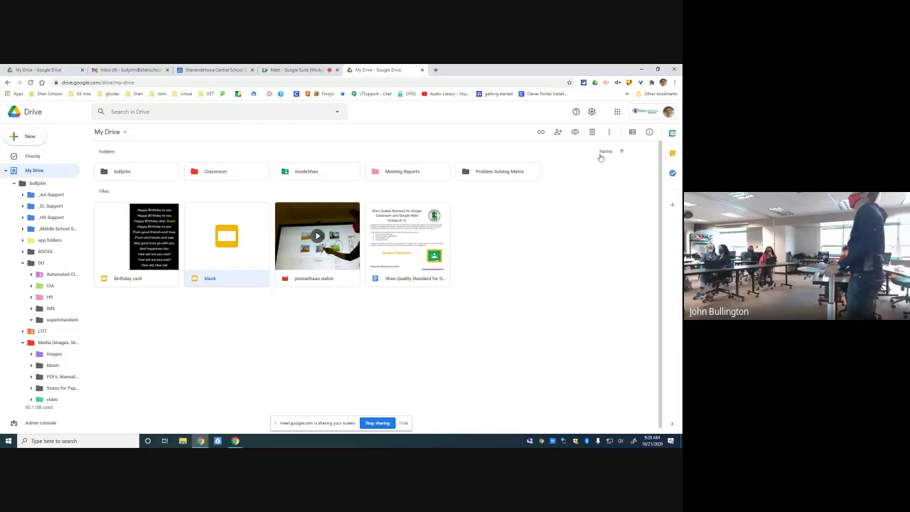
left_click(606, 152)
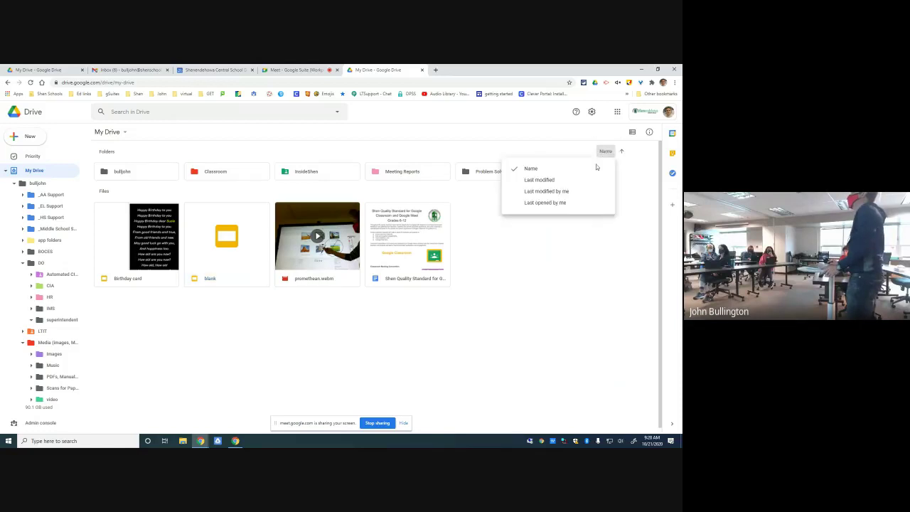
left_click(548, 192)
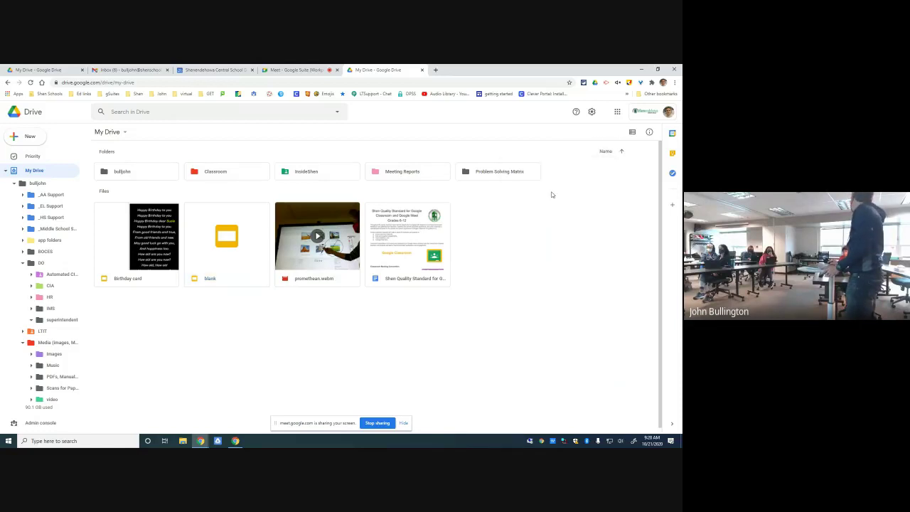
left_click(622, 152)
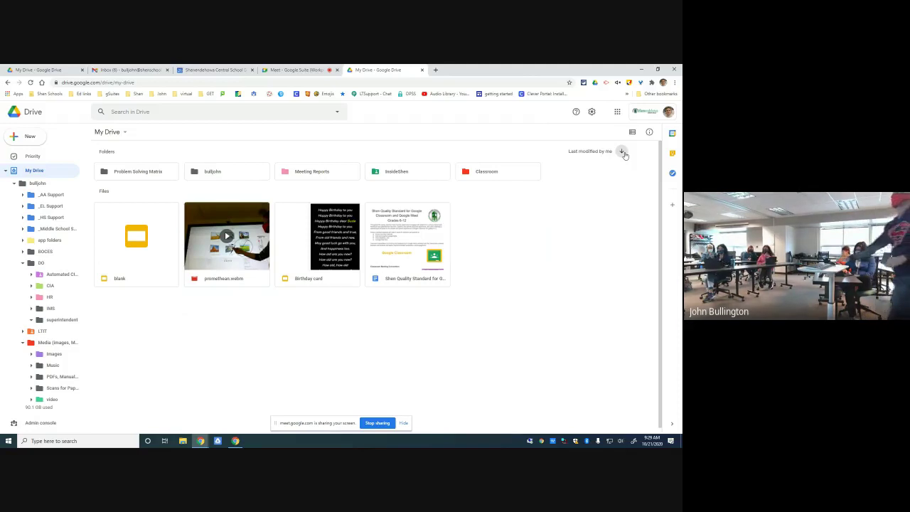
left_click(299, 69)
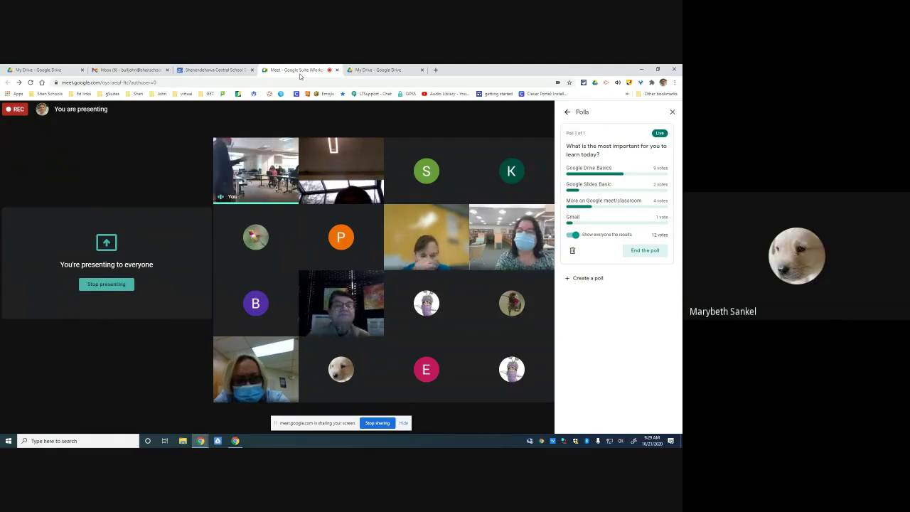
- Put away the poll results, view the meeting participants, and return to My Drive
left_click(567, 113)
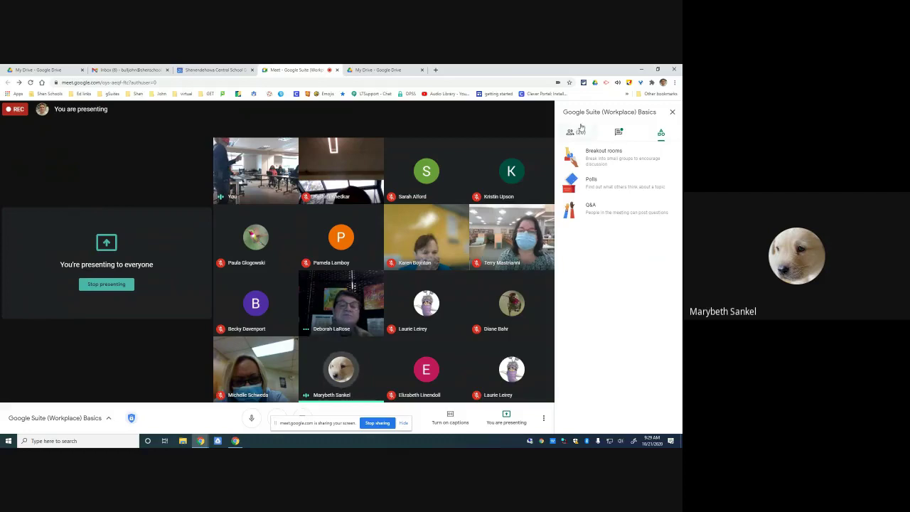
left_click(577, 135)
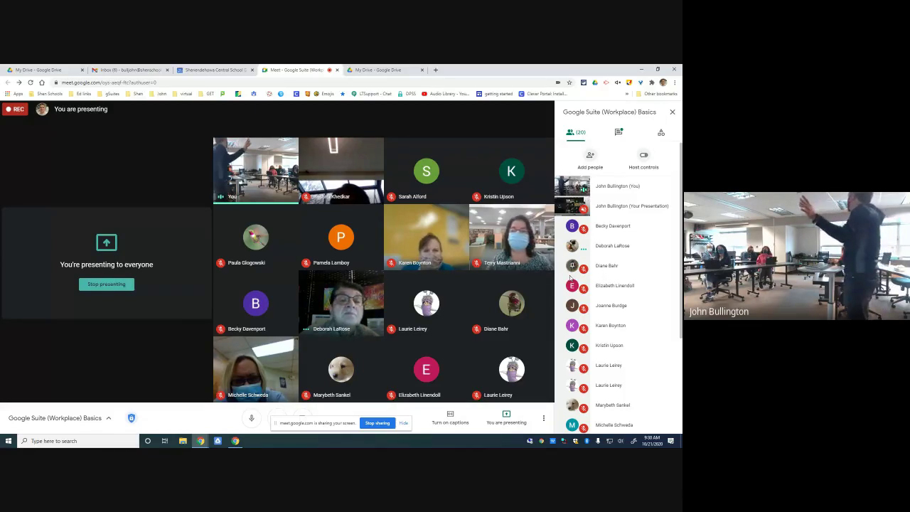
left_click(364, 70)
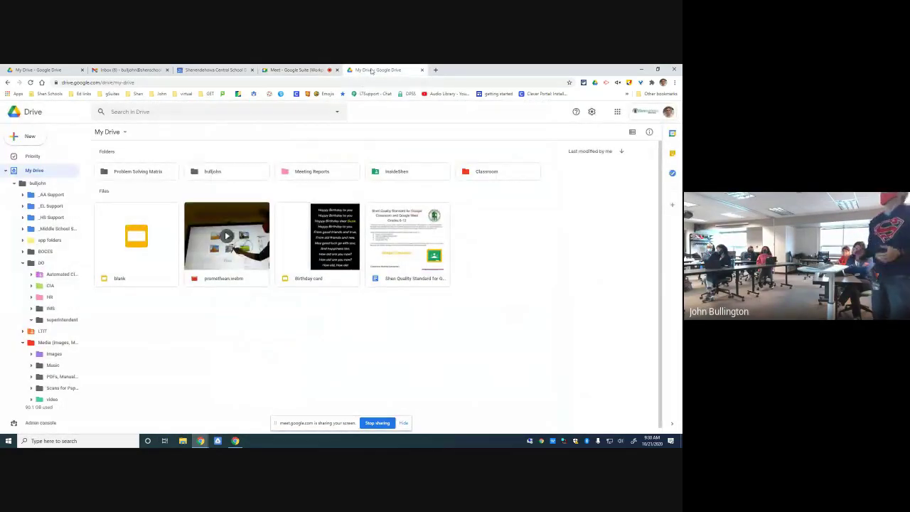
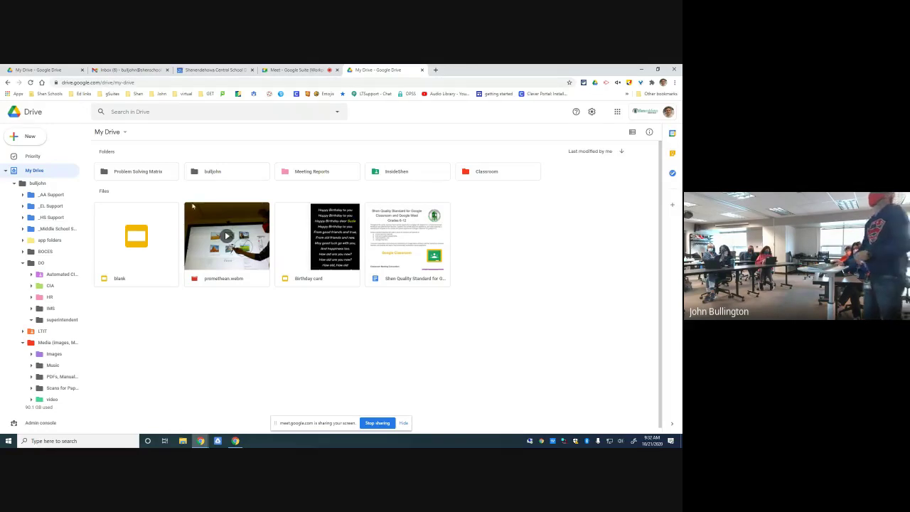
- Move the 'blank' file into the bulljohn folder, collapse its sidebar tree, and open Trash
left_click_drag(141, 251, 221, 171)
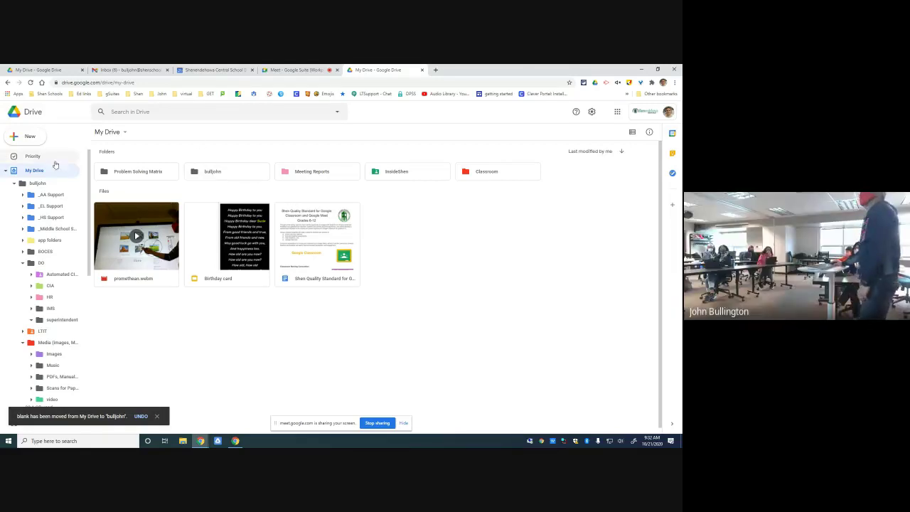
left_click(13, 183)
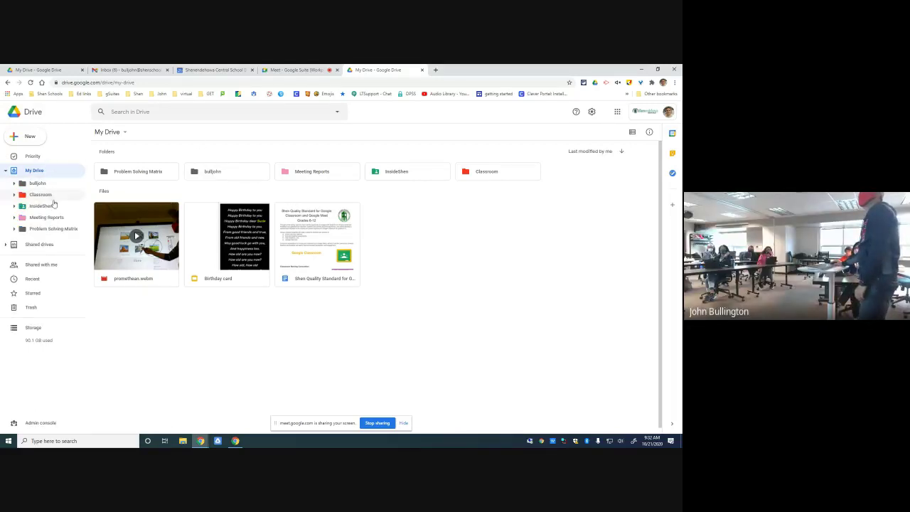
left_click(29, 308)
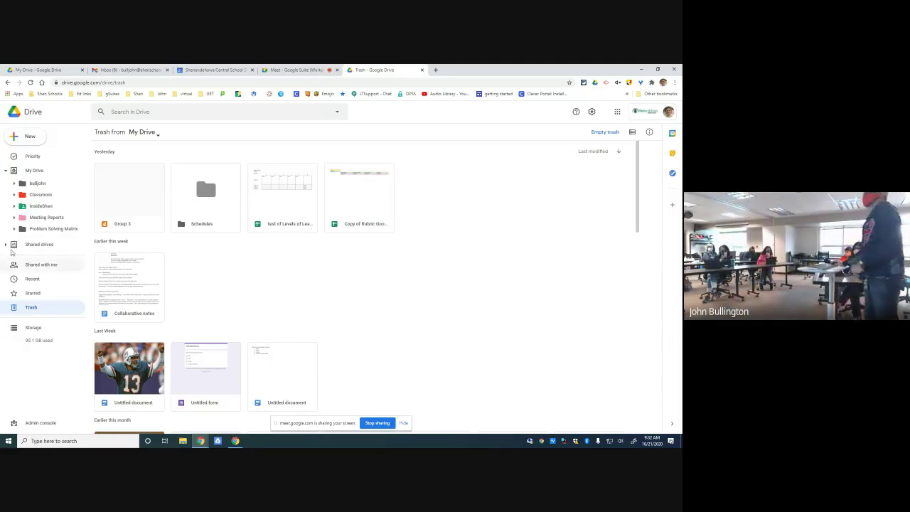
- Collapse the My Drive folder tree and switch to the Google Meet call
left_click(5, 172)
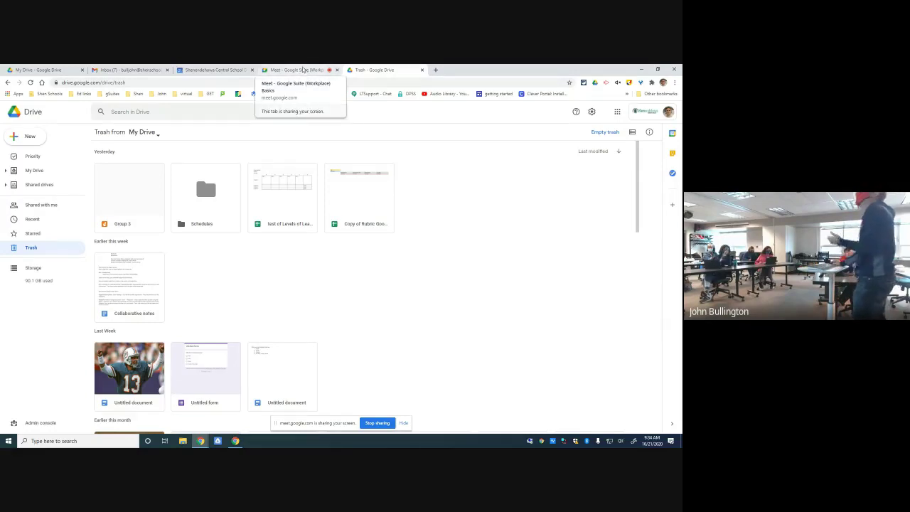
left_click(302, 70)
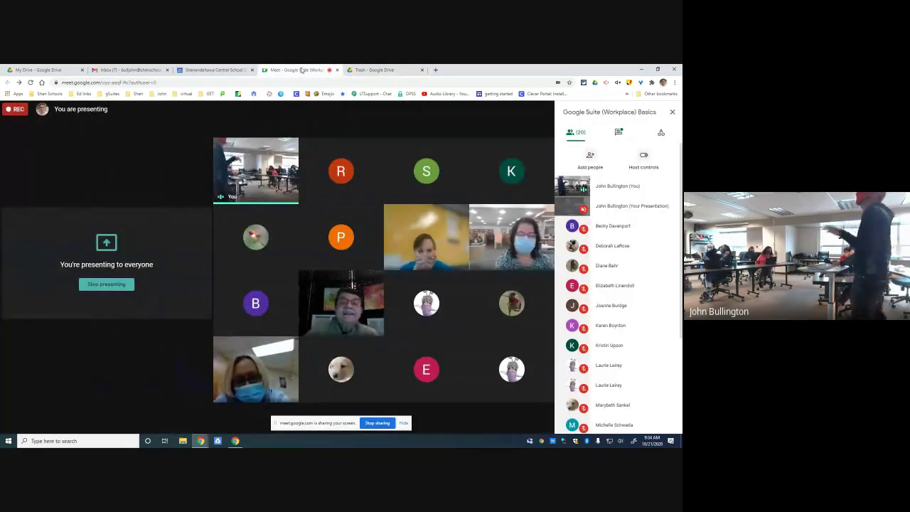
left_click(374, 70)
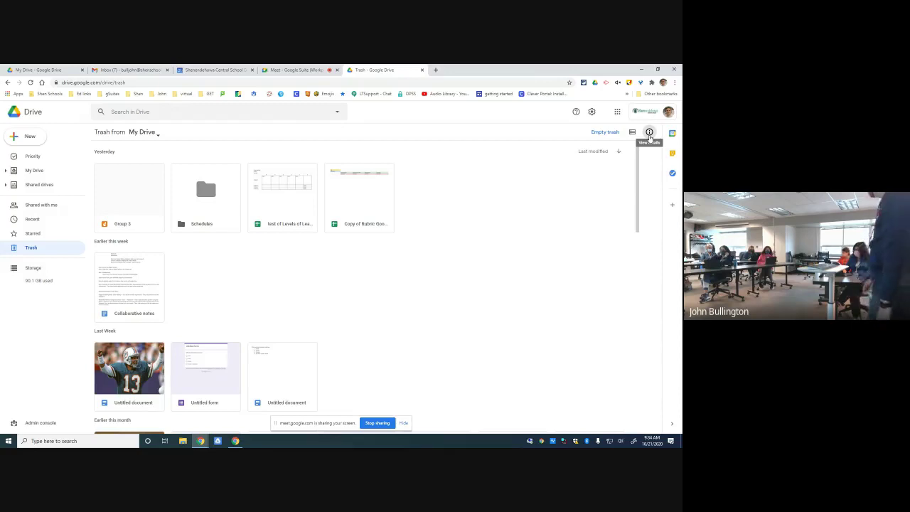
- Review the trashed Collaborative notes document's activity history in the details panel, then return to My Drive
left_click(649, 133)
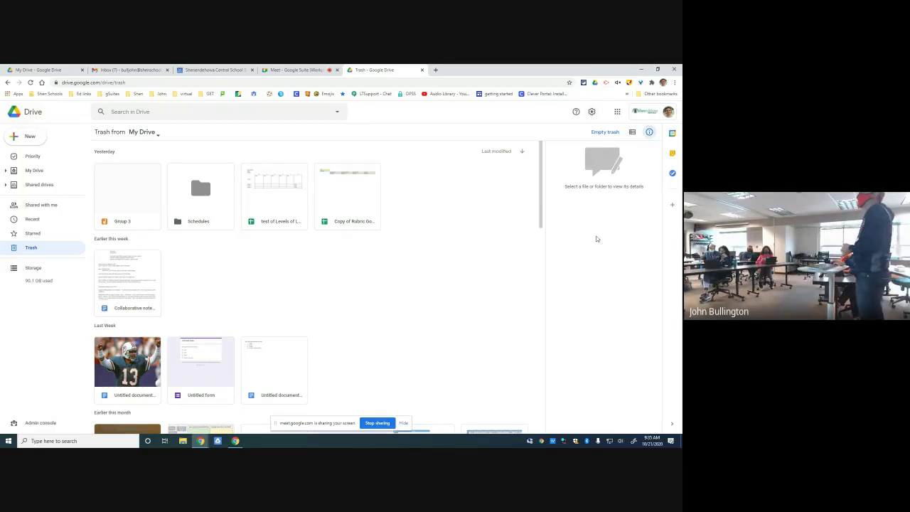
left_click(128, 298)
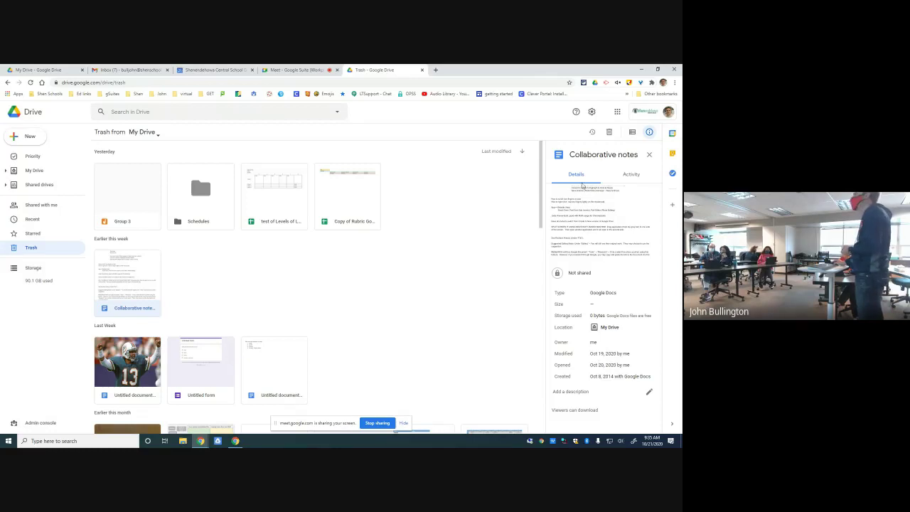
left_click(630, 175)
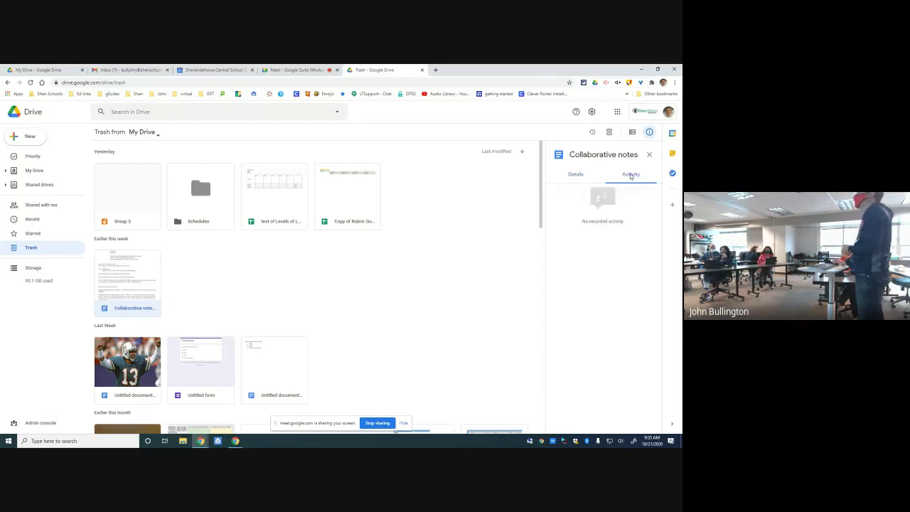
scroll(601, 231, "down", 3)
scroll(605, 221, "down", 2)
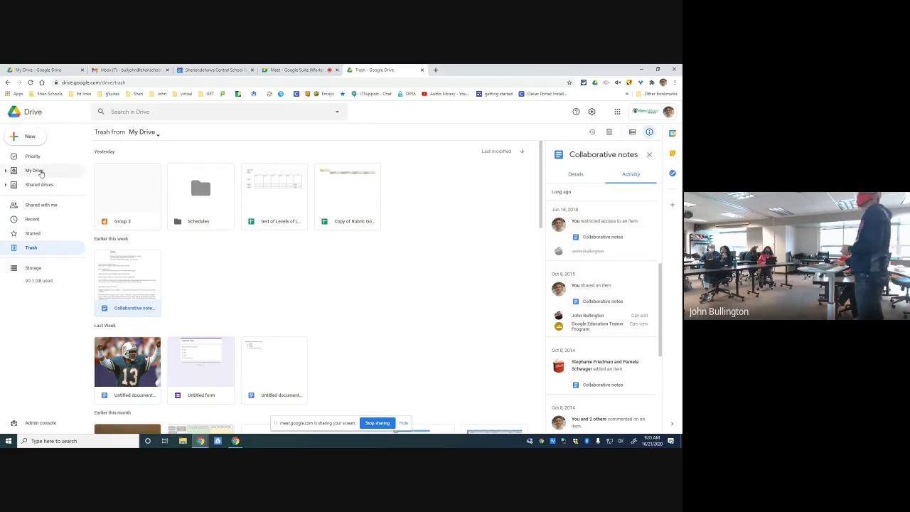
left_click(36, 171)
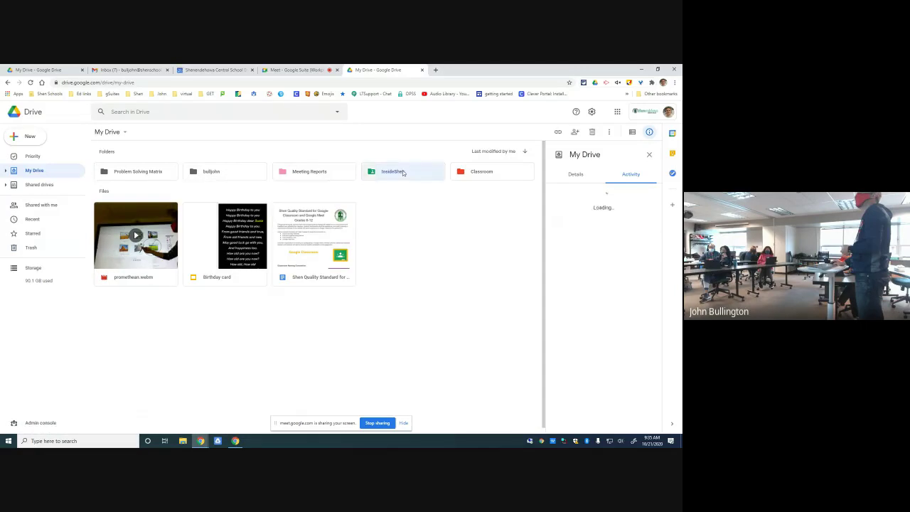
- In the InsideShen folder, review activity for the staff website file and InsideShen Training 2016
double_click(388, 173)
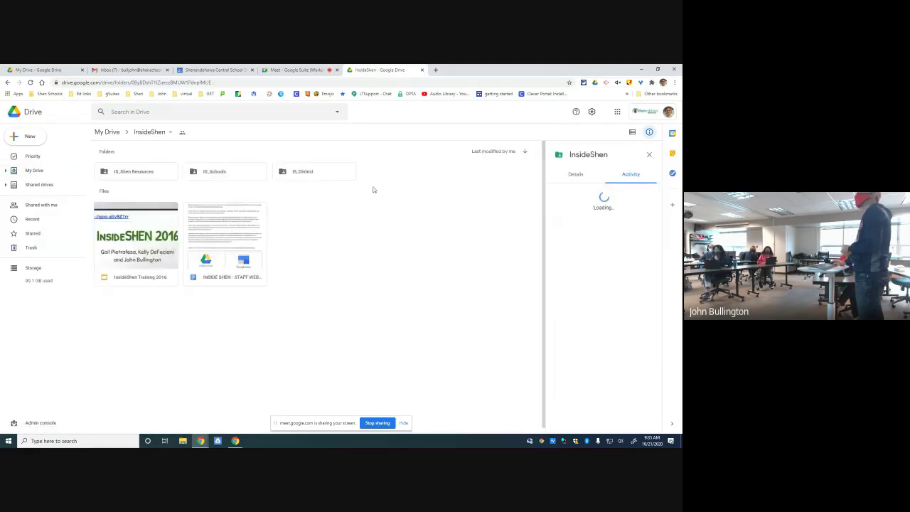
left_click(247, 232)
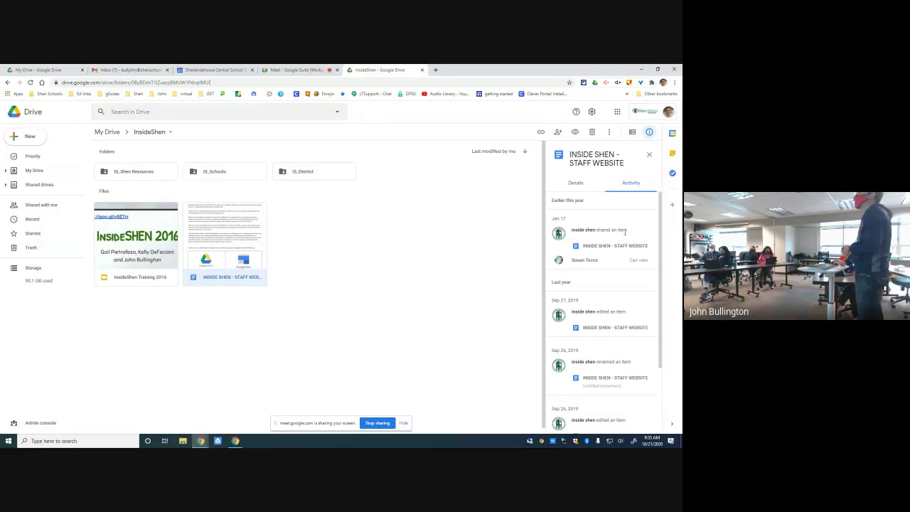
left_click_drag(661, 256, 673, 347)
left_click(121, 248)
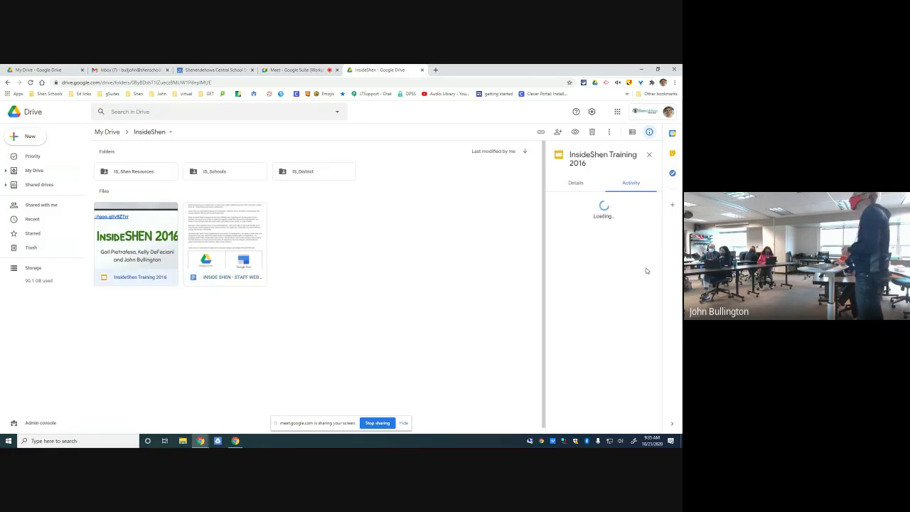
left_click_drag(661, 215, 669, 248)
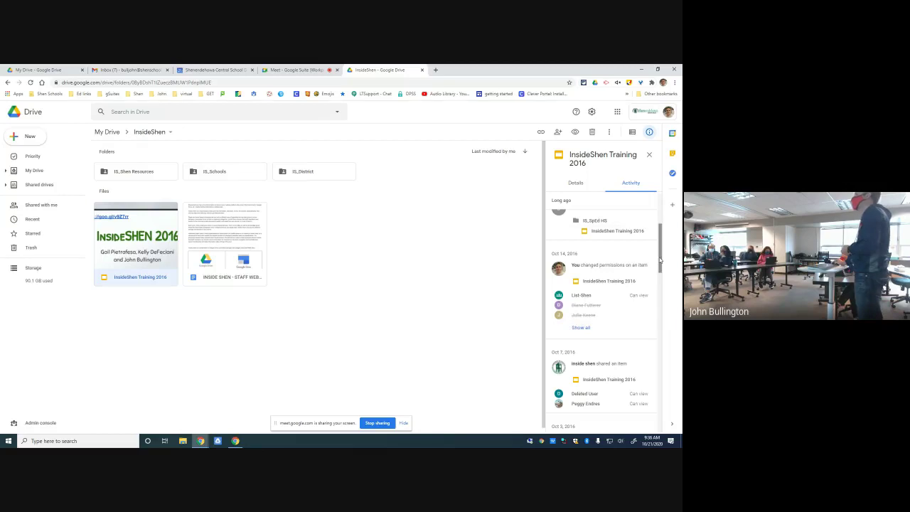
left_click_drag(660, 260, 667, 280)
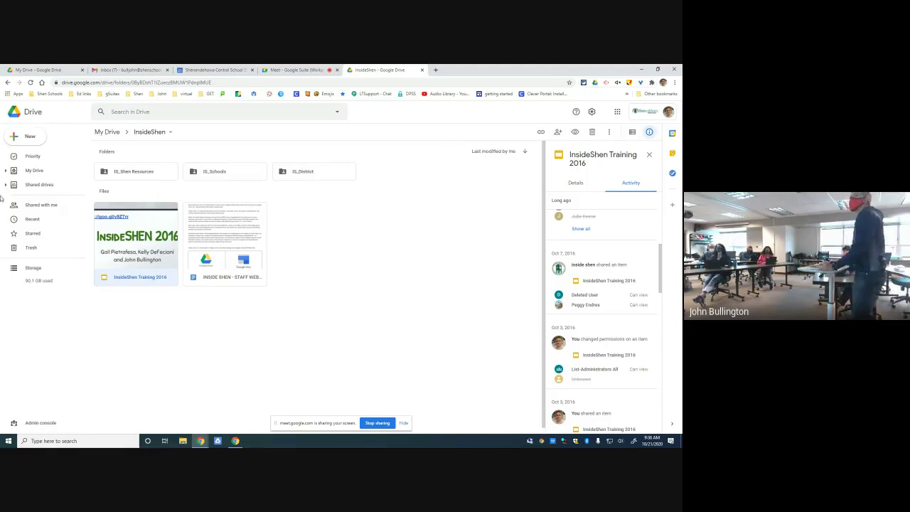
- Return to My Drive and check its activity, including blank's move into bulljohn
left_click(34, 171)
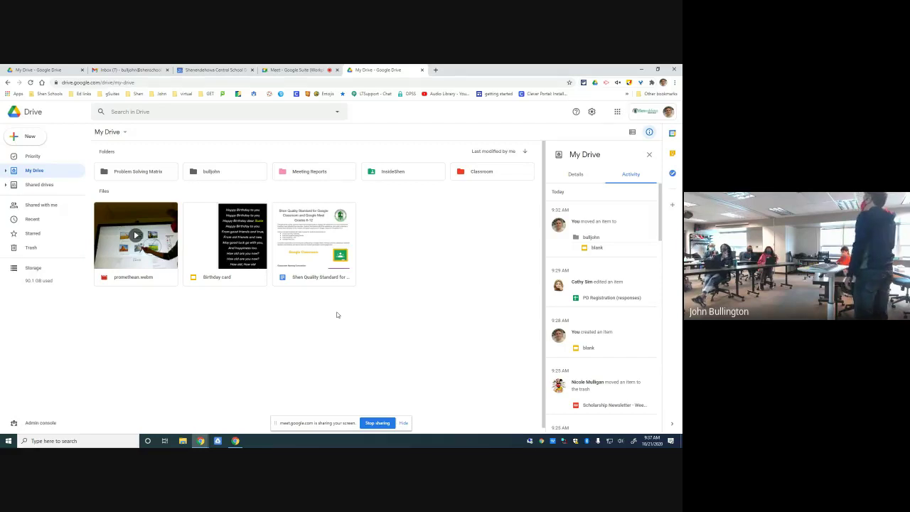
- View the InsideShen folder's details, then the Shen Quality Standard document's details
left_click(395, 172)
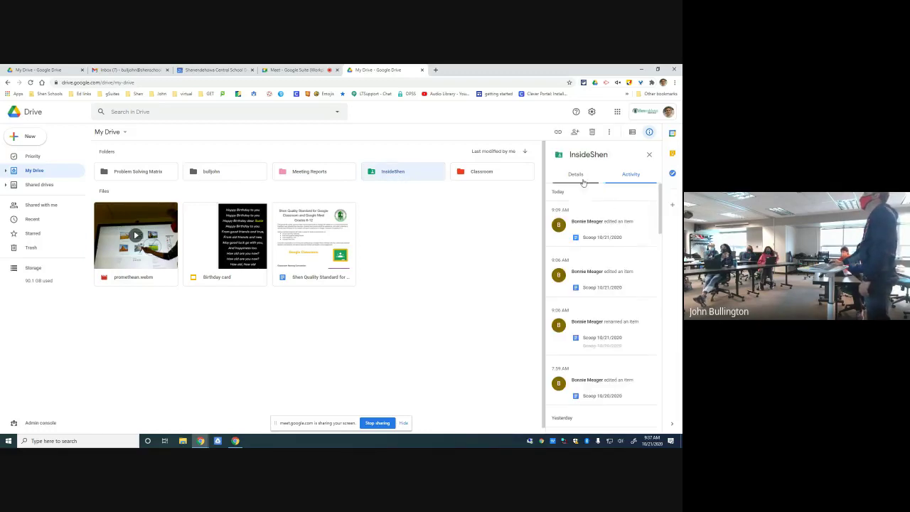
left_click(577, 175)
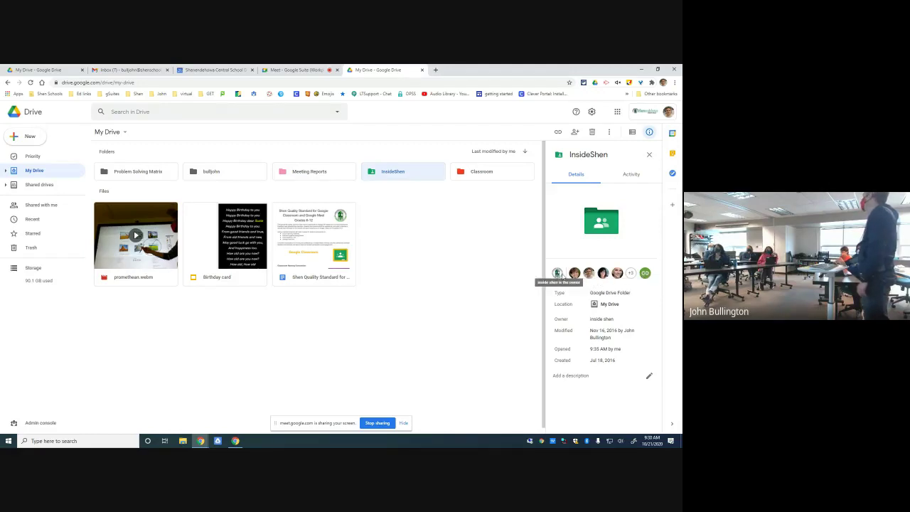
left_click(396, 276)
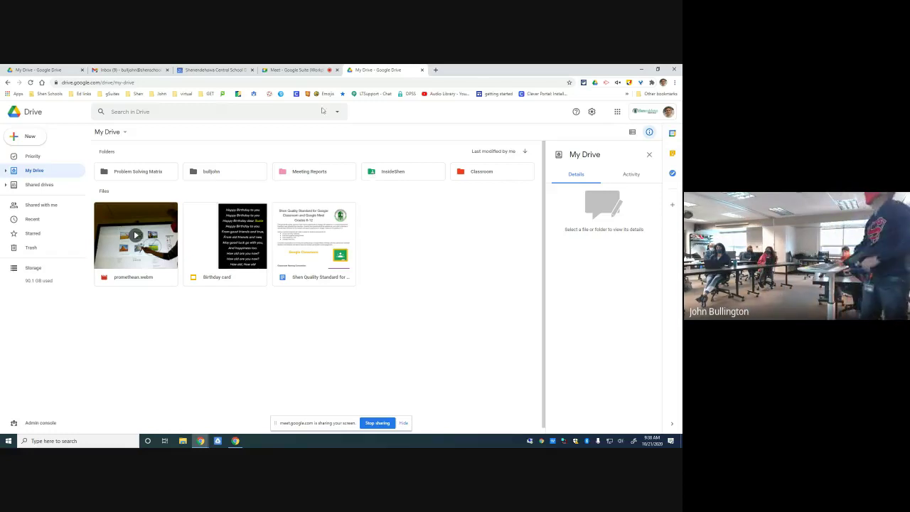
left_click(313, 254)
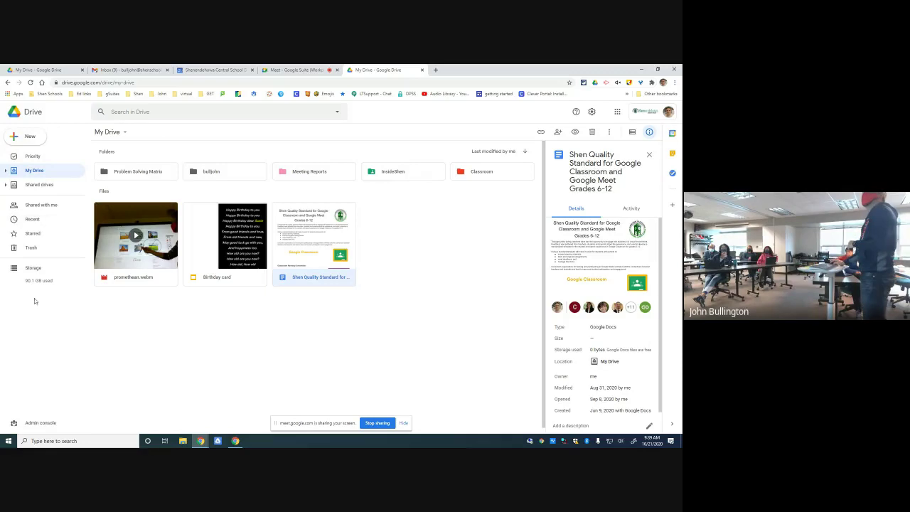
- Open Shared with me to list files others have shared
left_click(37, 206)
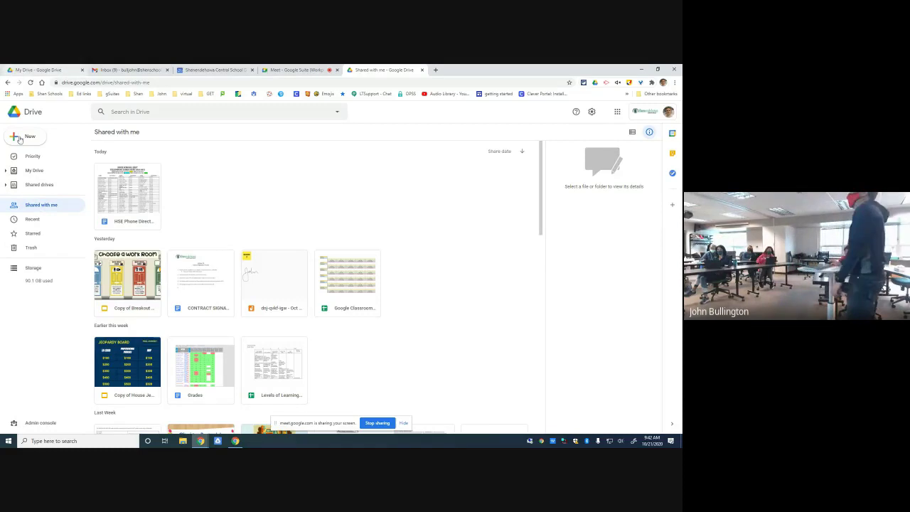
- Browse all shared files, return to the top, and show the Google Classroom Rubric Template's details
scroll(522, 265, "down", 1)
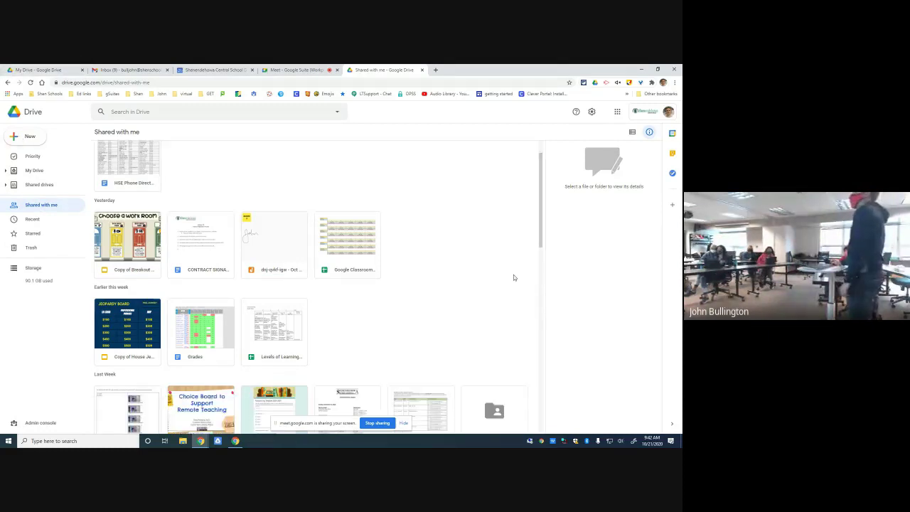
scroll(513, 275, "down", 5)
scroll(510, 288, "down", 3)
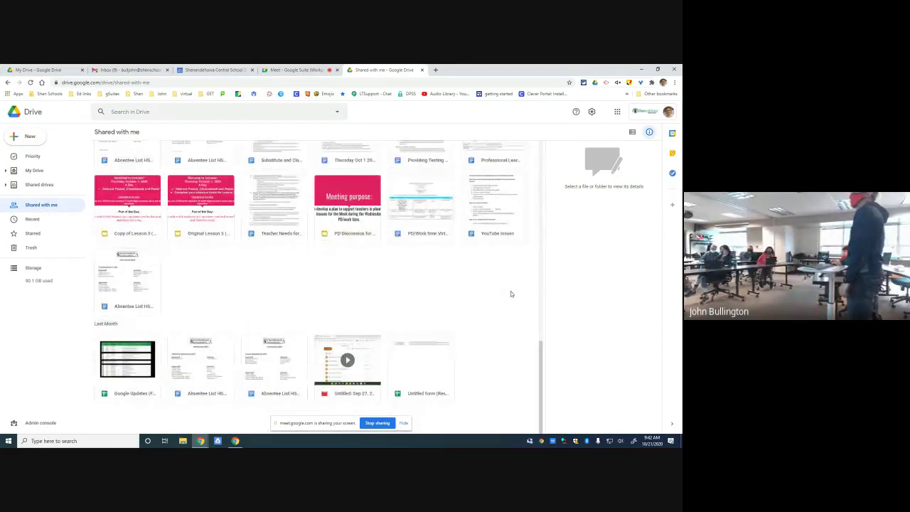
scroll(514, 307, "down", 5)
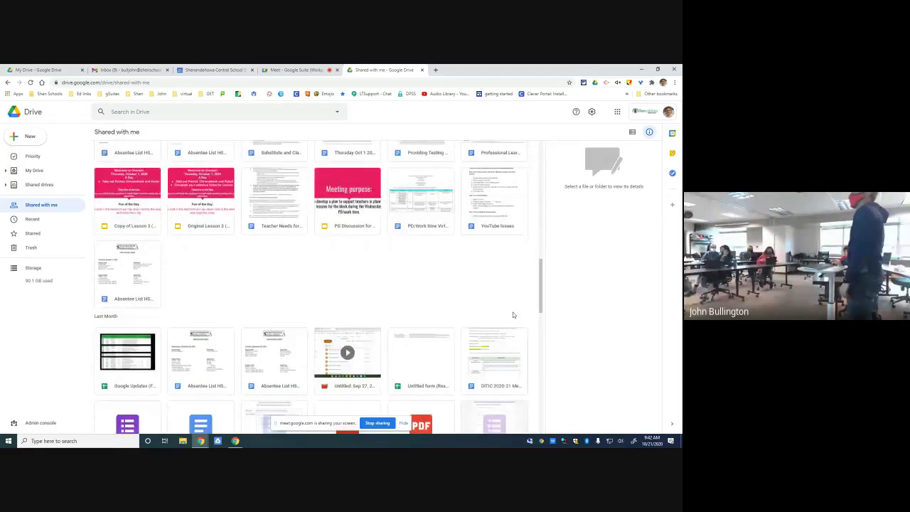
scroll(513, 309, "down", 3)
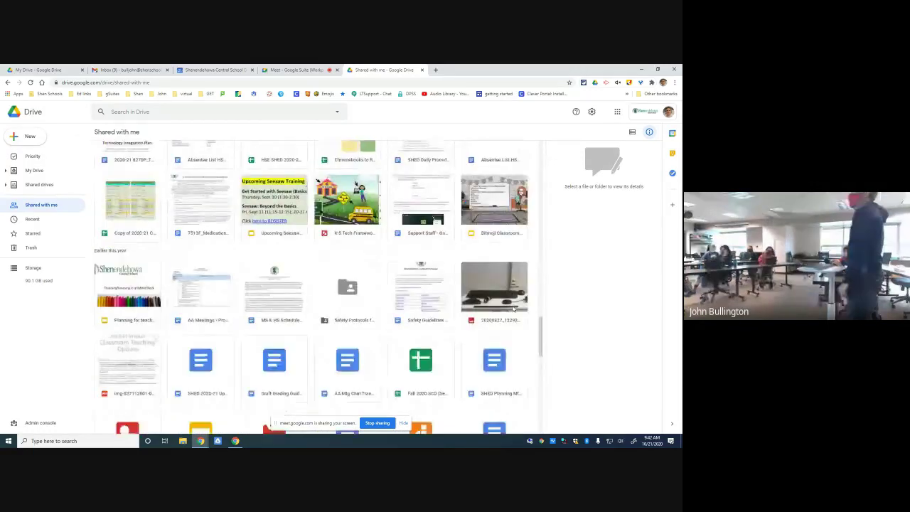
scroll(513, 308, "down", 5)
scroll(513, 308, "down", 10)
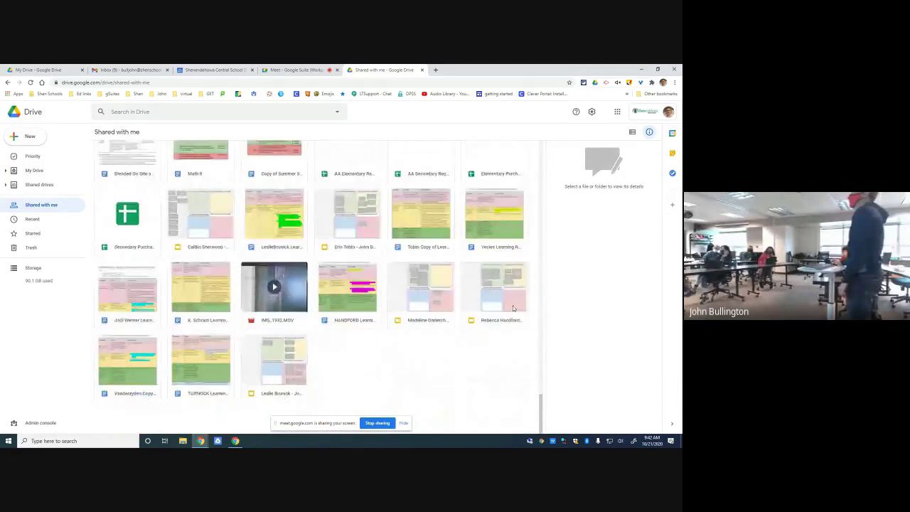
scroll(514, 308, "down", 5)
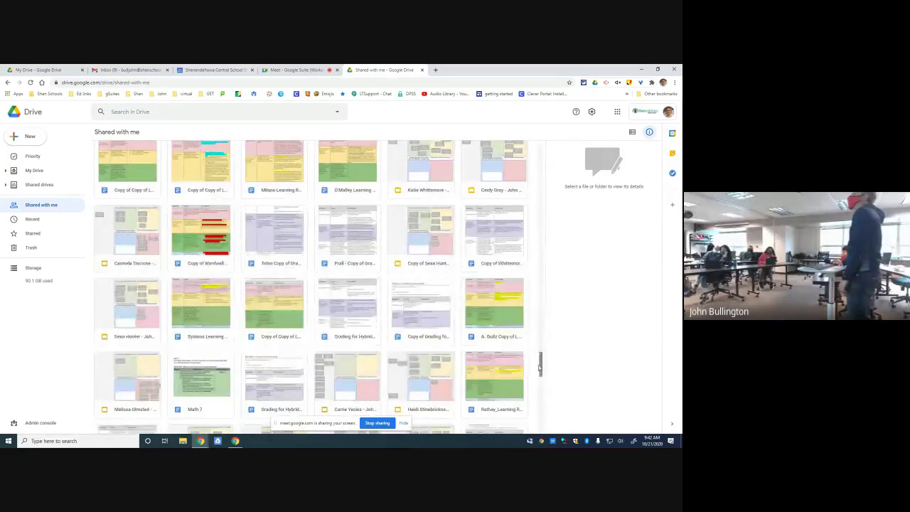
left_click_drag(541, 355, 542, 147)
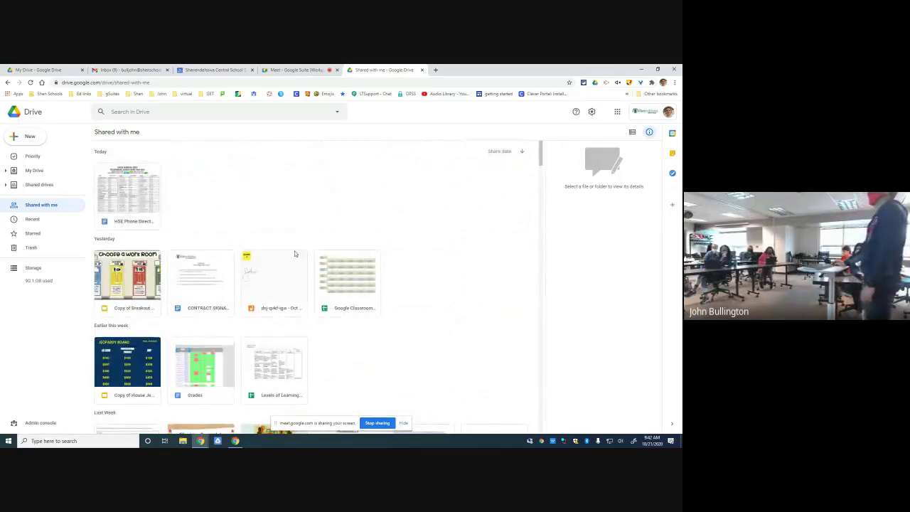
left_click(345, 286)
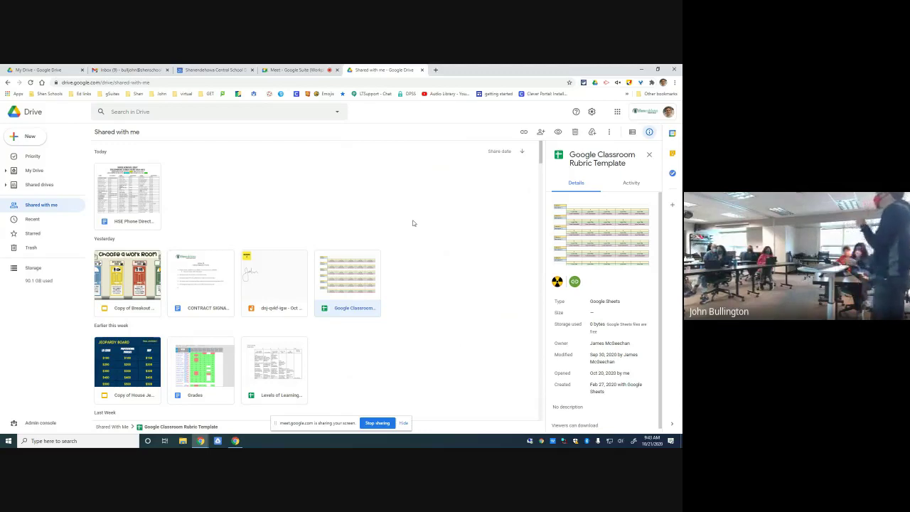
- Check the rubric template's Open with options, then go back to My Drive
right_click(350, 276)
mouse_move(350, 271)
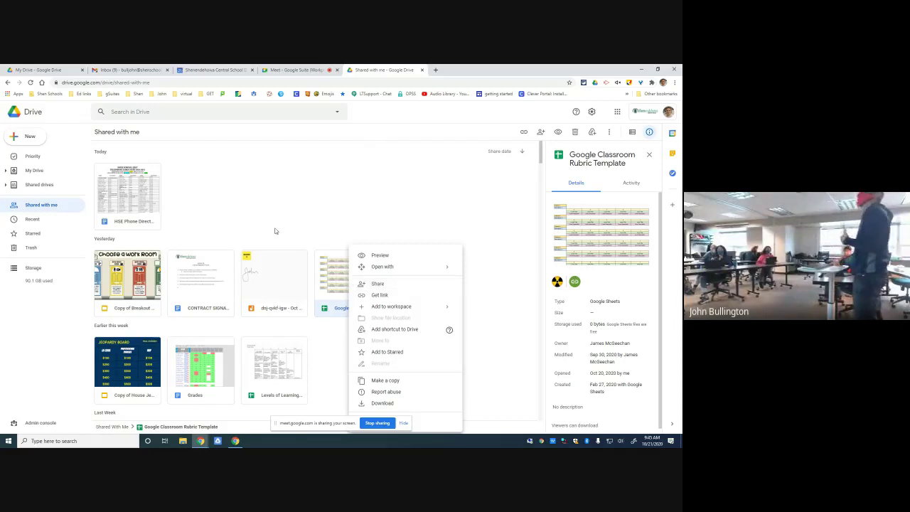
left_click(37, 172)
- Open sharing for promethean.webm and review the colleague's Viewer role and link settings
right_click(141, 229)
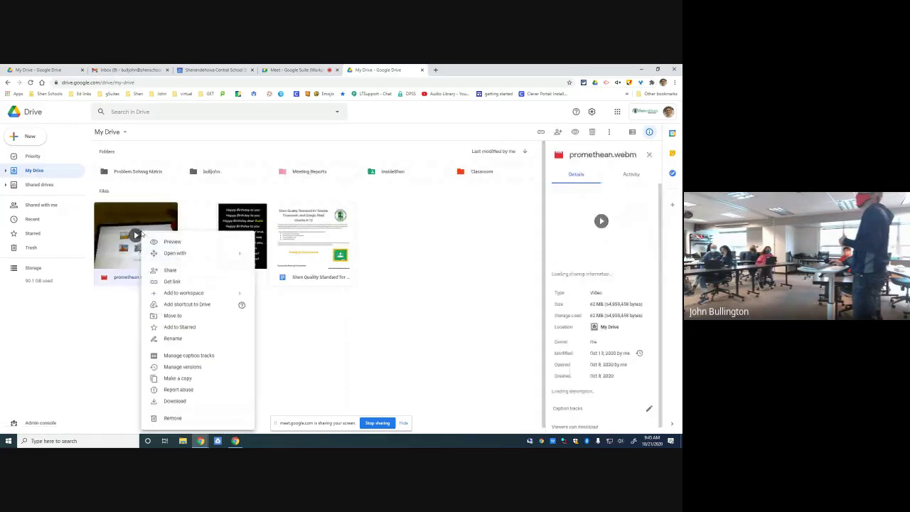
left_click(173, 269)
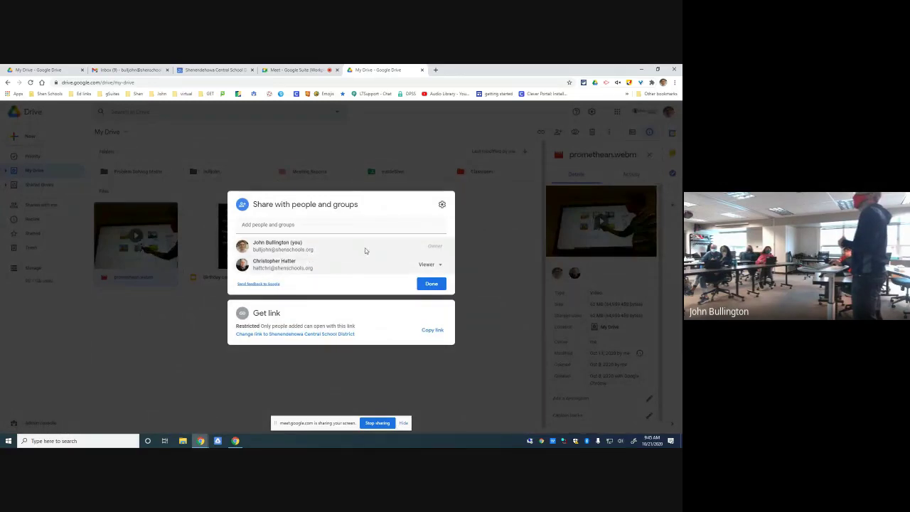
mouse_move(299, 264)
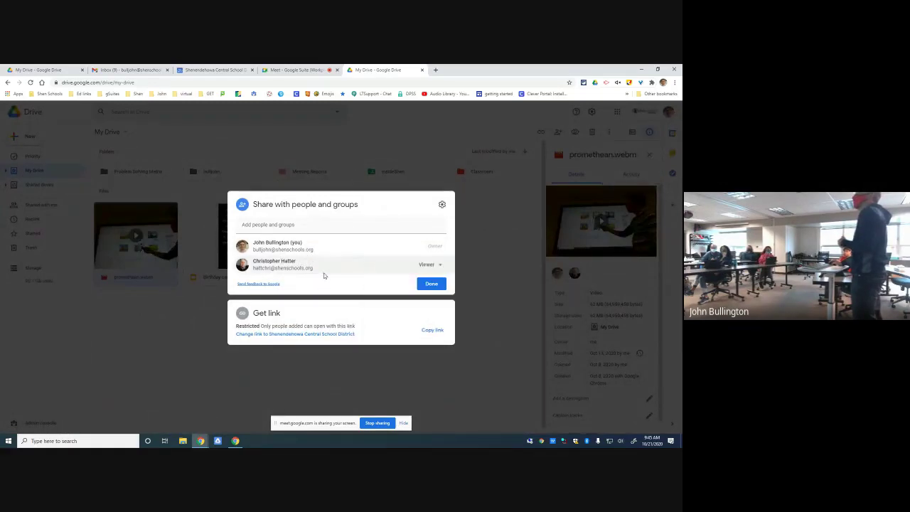
left_click(444, 265)
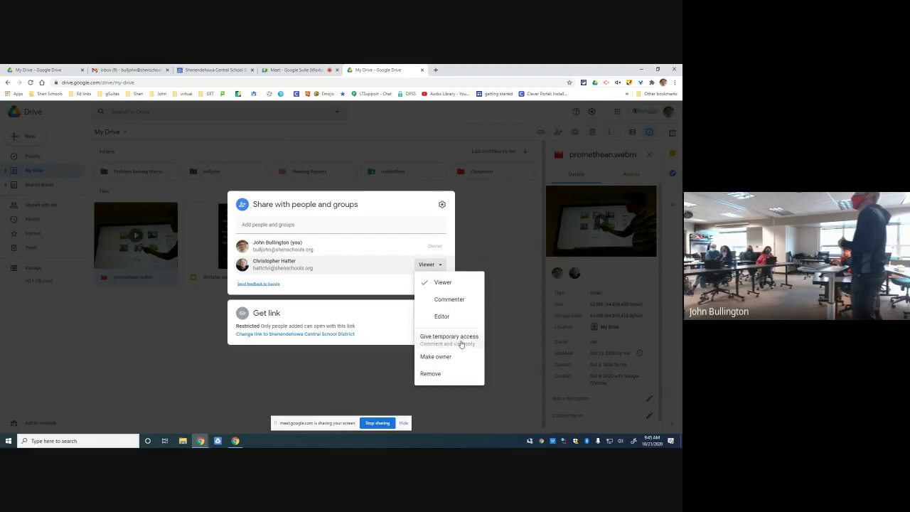
left_click(344, 283)
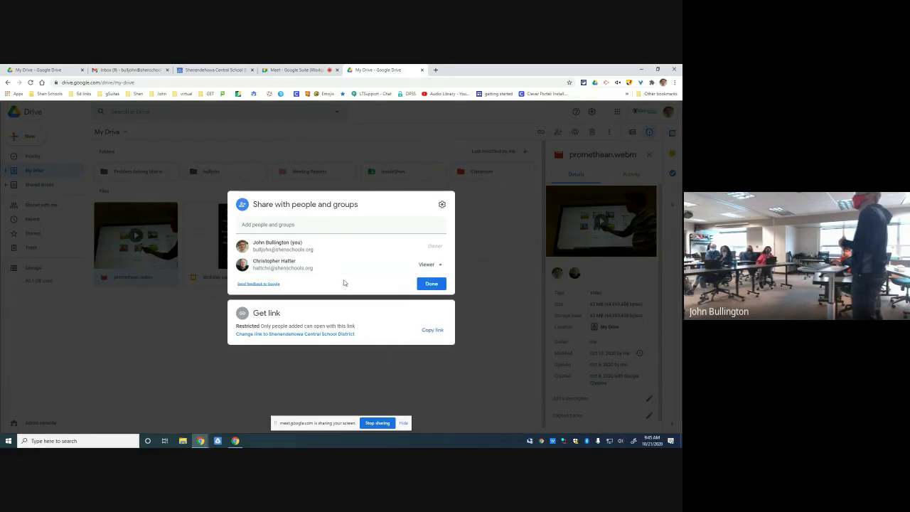
left_click(442, 205)
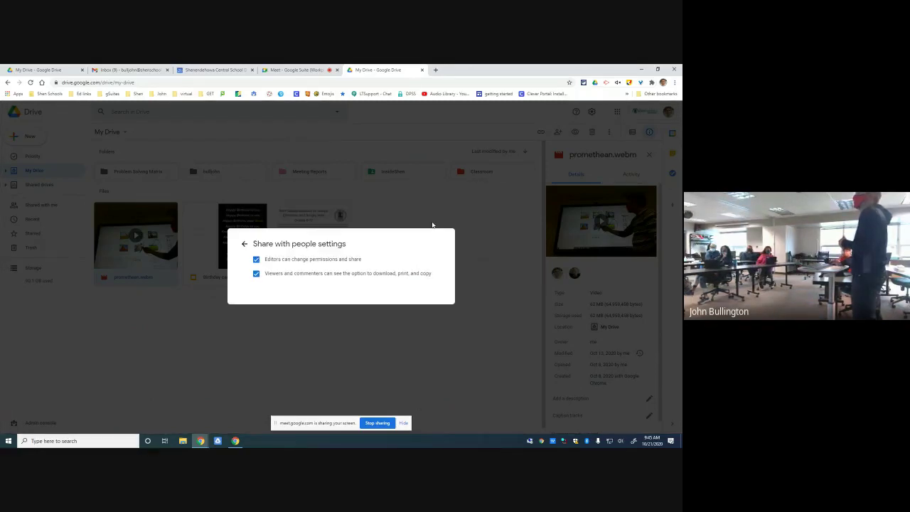
left_click(244, 242)
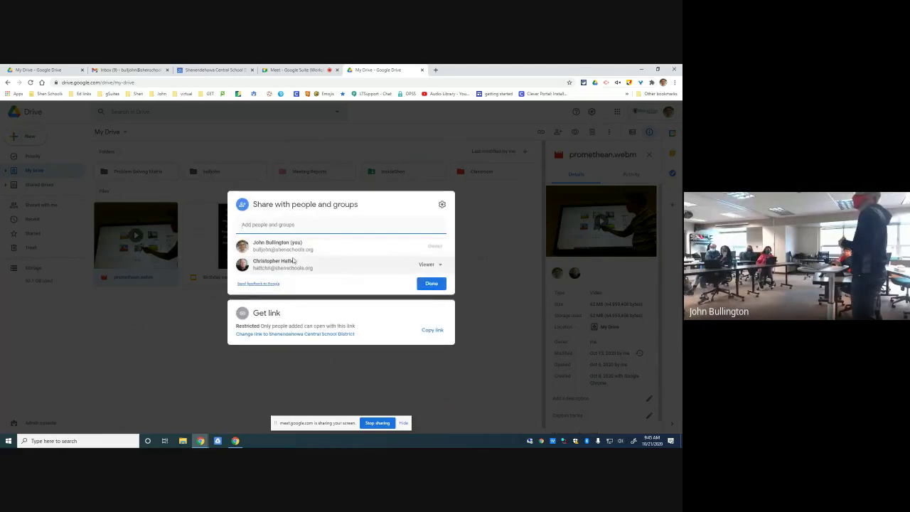
mouse_move(332, 264)
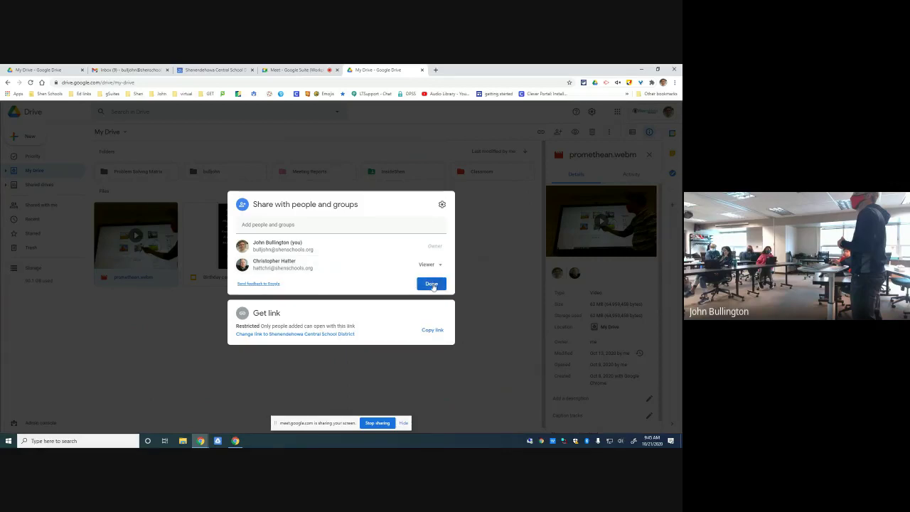
- Start inviting another colleague by name, cancel that invite, and close the Share dialog
left_click(297, 225)
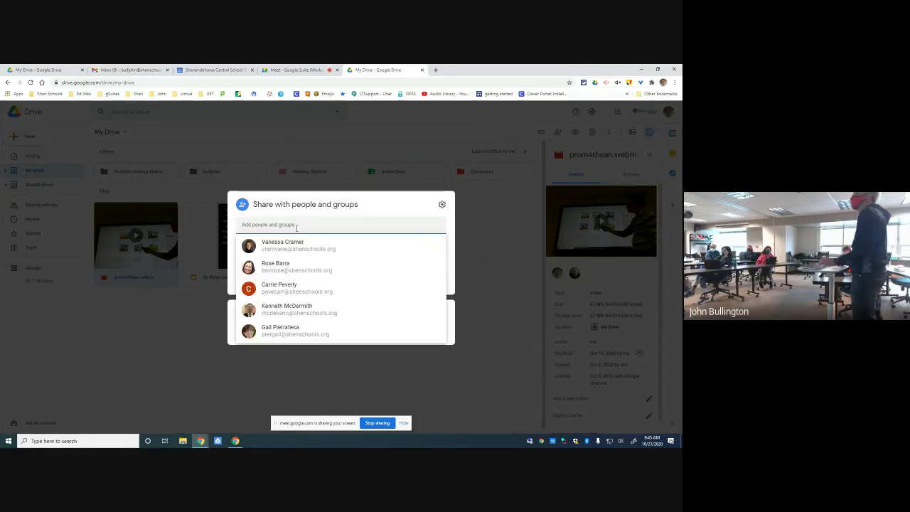
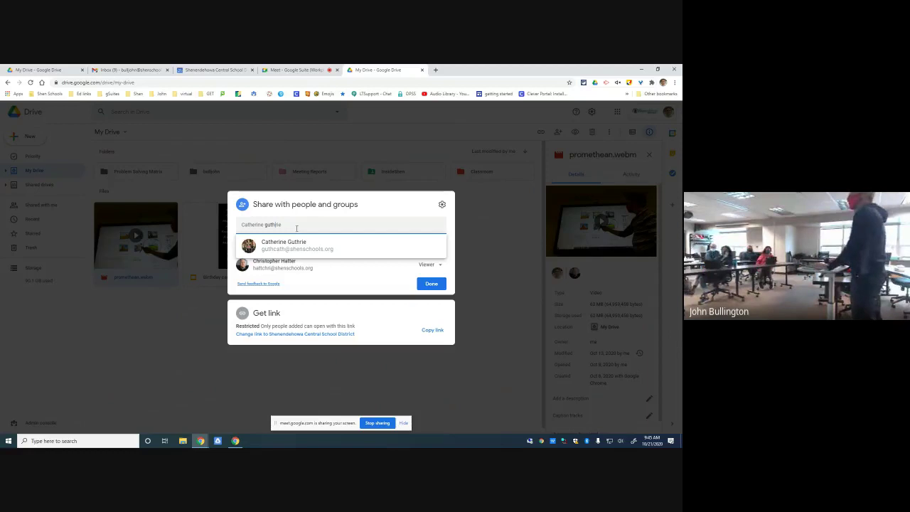
left_click(340, 253)
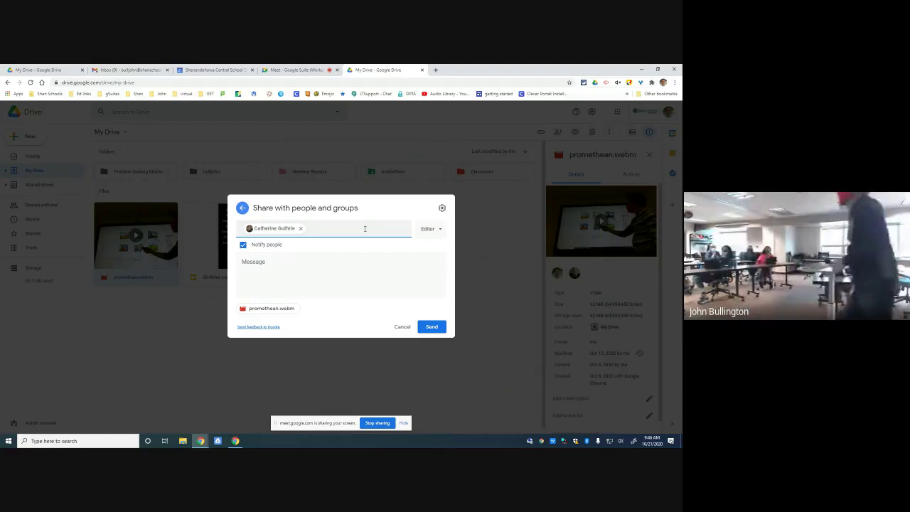
left_click(243, 209)
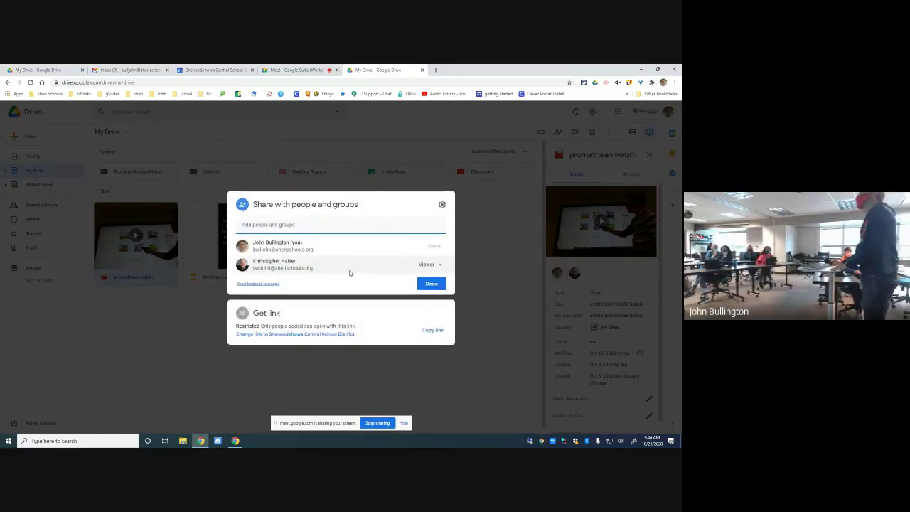
mouse_move(348, 263)
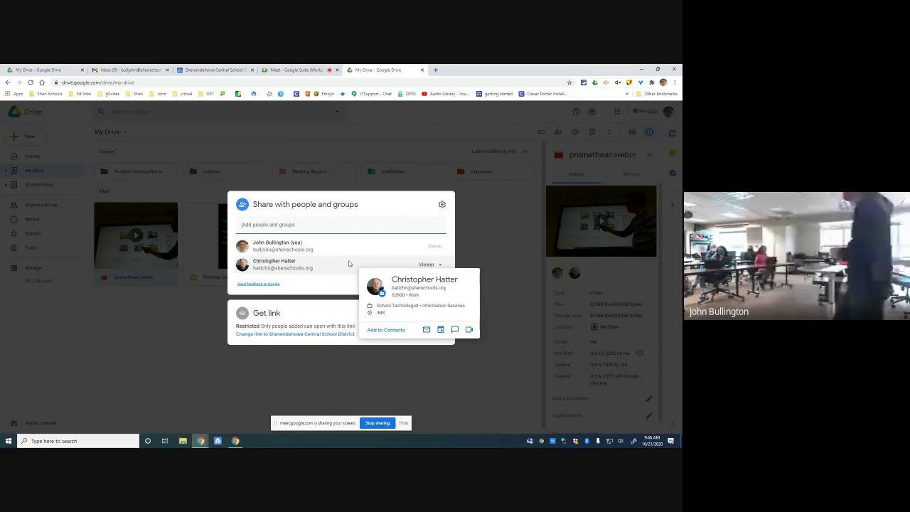
left_click(369, 382)
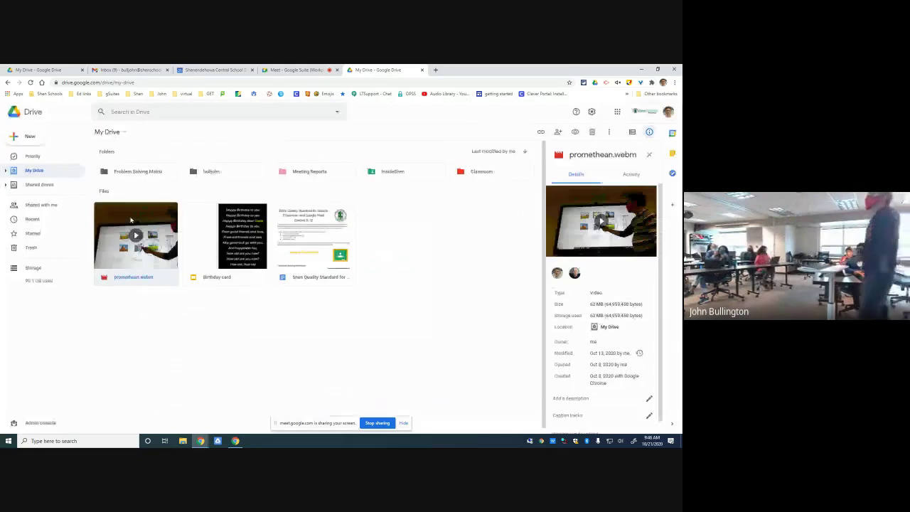
right_click(133, 223)
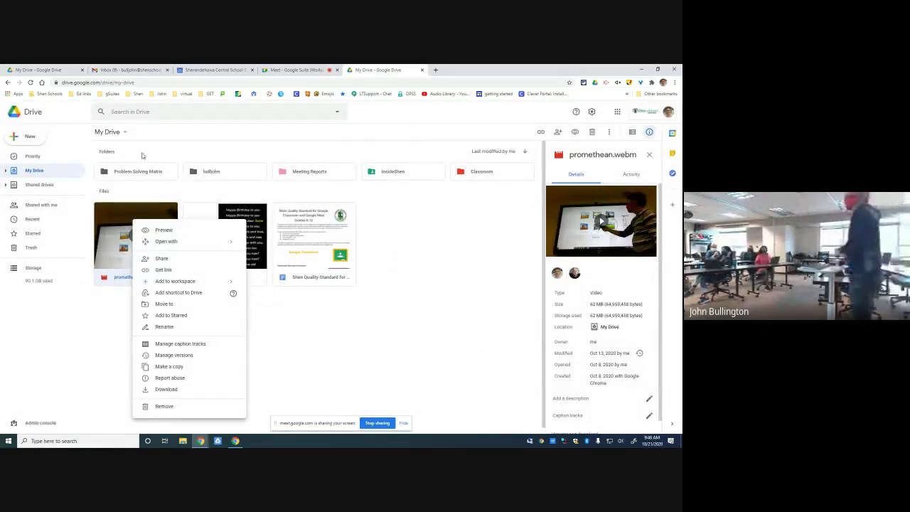
left_click(367, 331)
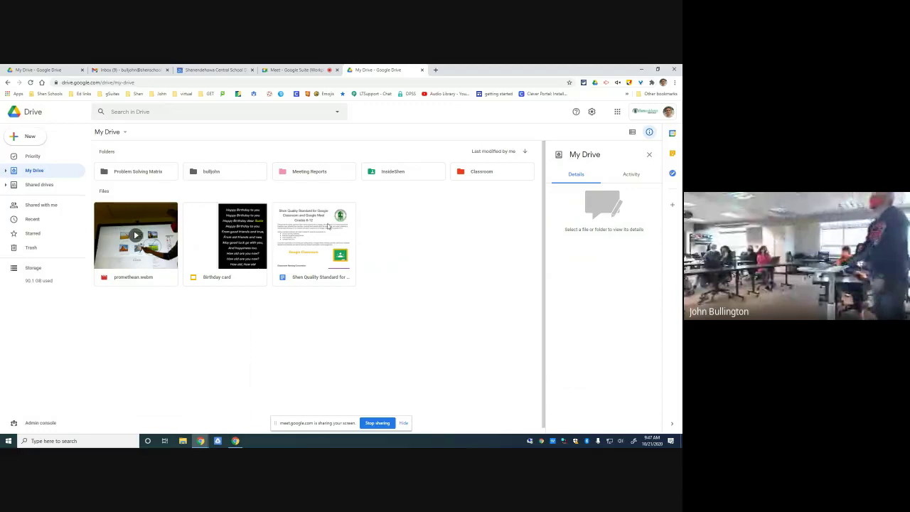
- Open the user's own folder, then Session Materials, then its Desktop Publishing with Google subfolder
left_click(234, 173)
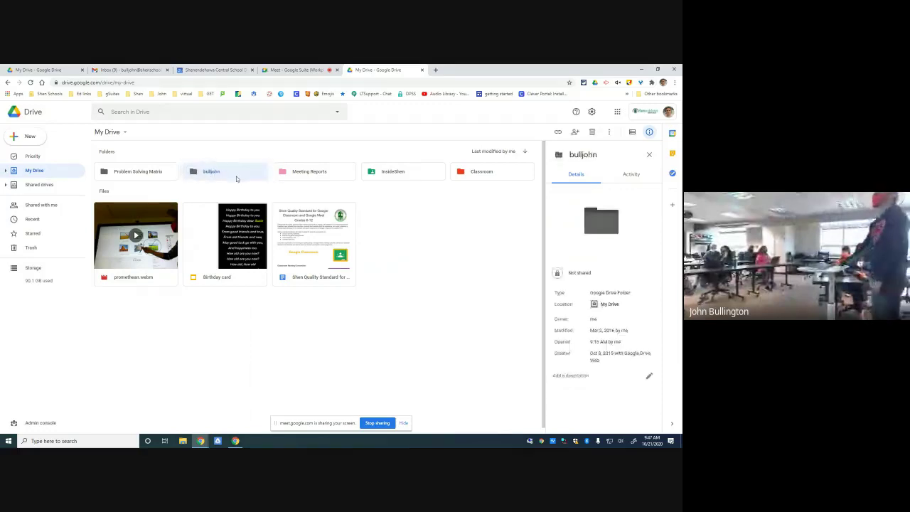
double_click(235, 178)
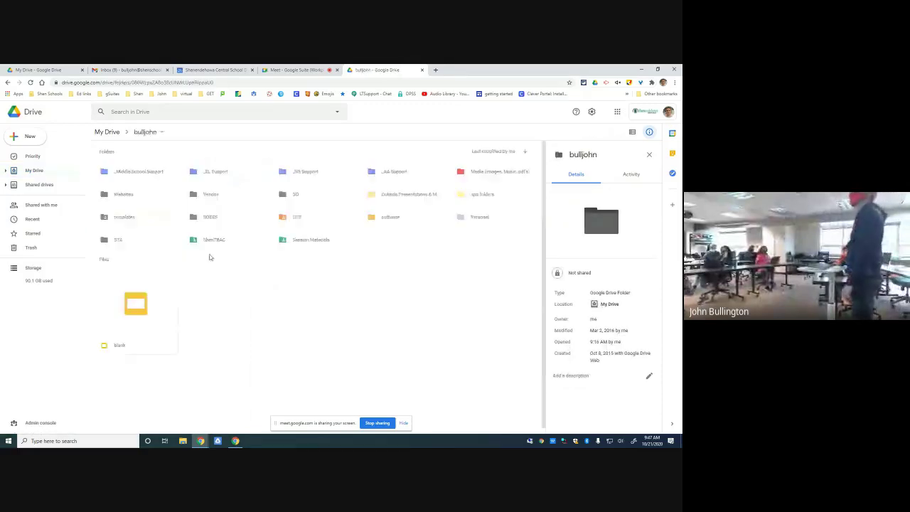
left_click(145, 329)
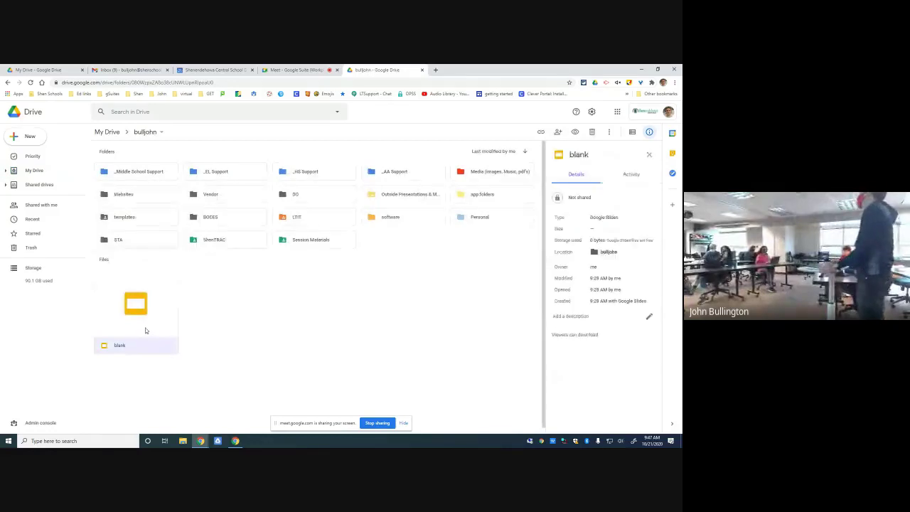
double_click(314, 241)
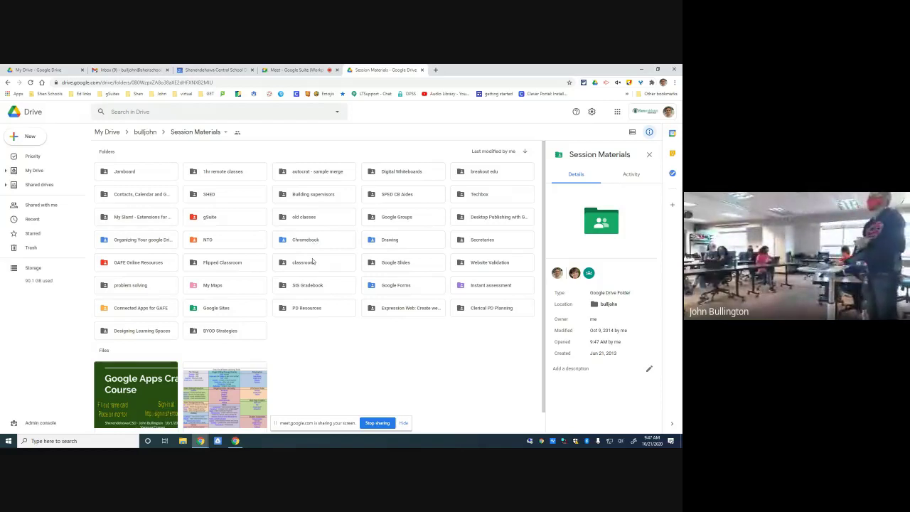
left_click(489, 218)
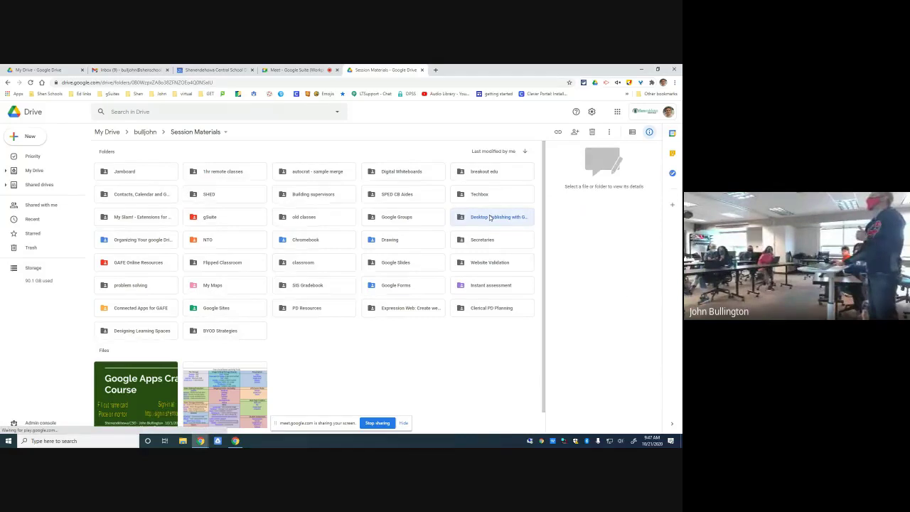
double_click(490, 218)
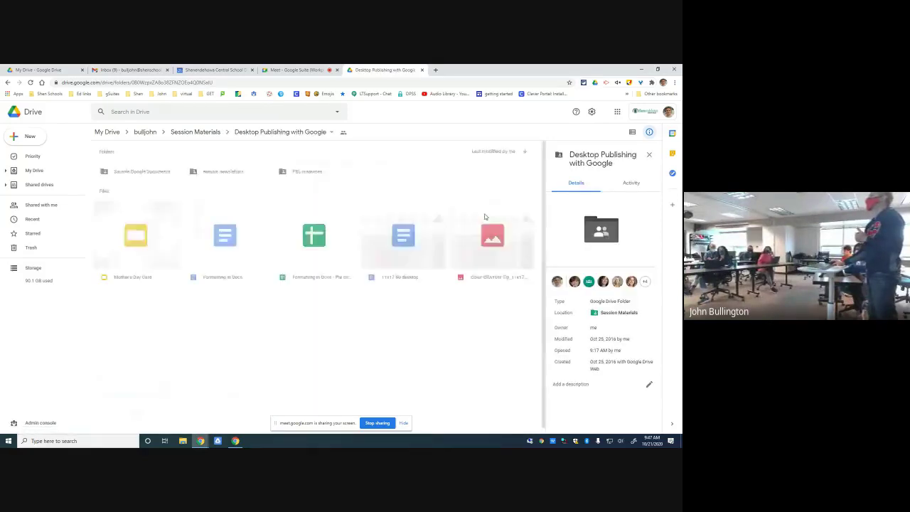
- Open the Mother's Day Card presentation in Google Slides
double_click(128, 263)
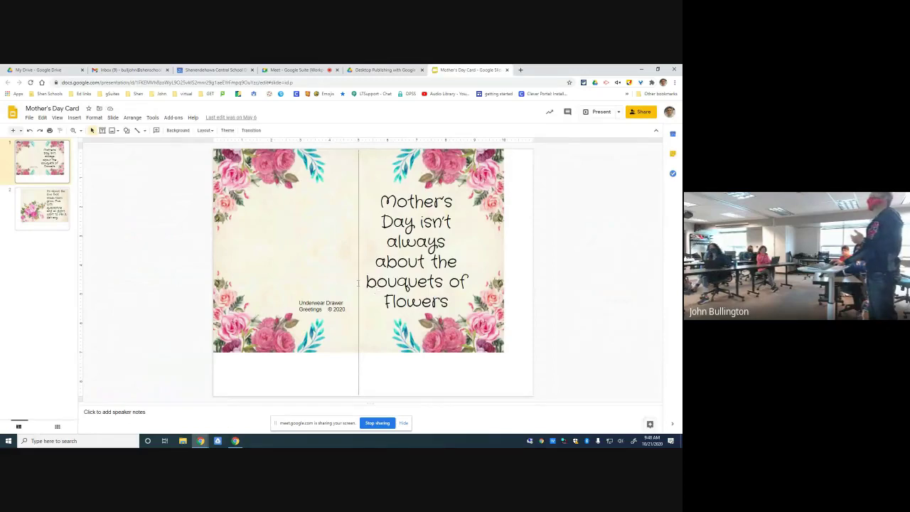
- View the card's second slide, then close the Mother's Day Card tab
left_click(42, 204)
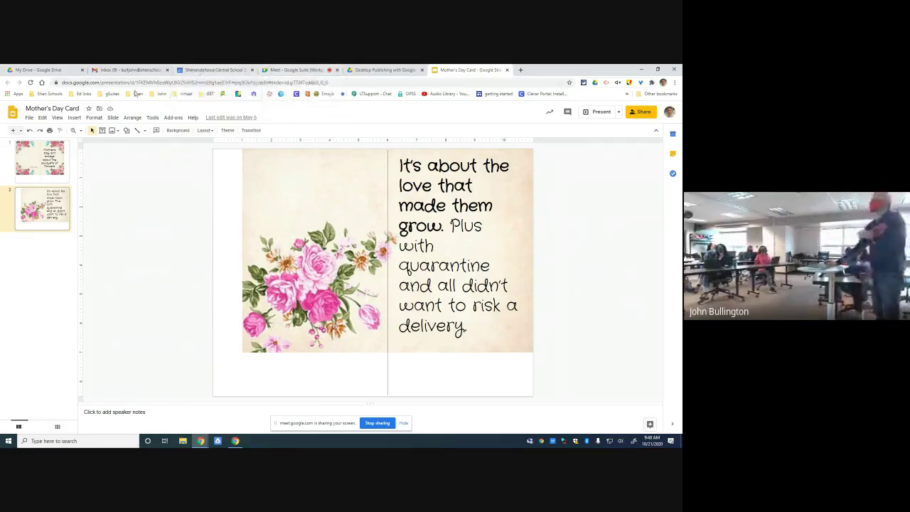
left_click(507, 70)
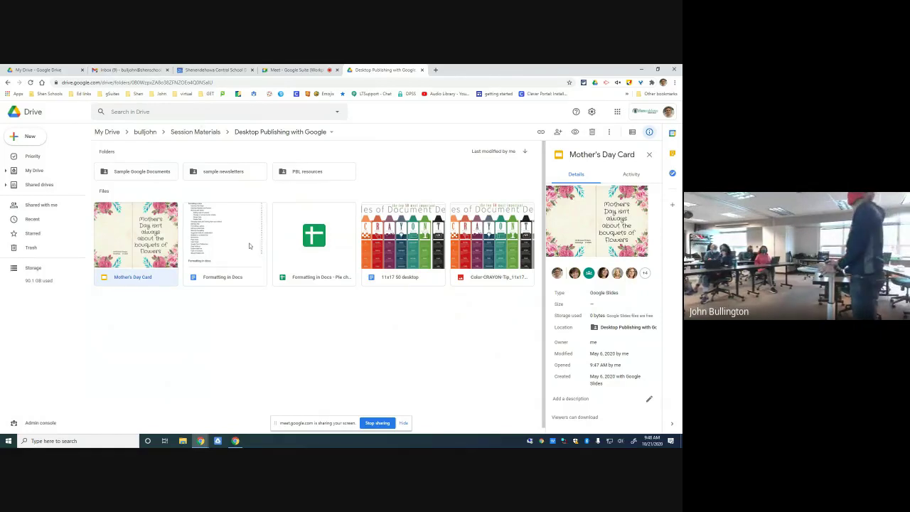
- Go back to My Drive and open the blank presentation in the user's own folder
left_click(114, 133)
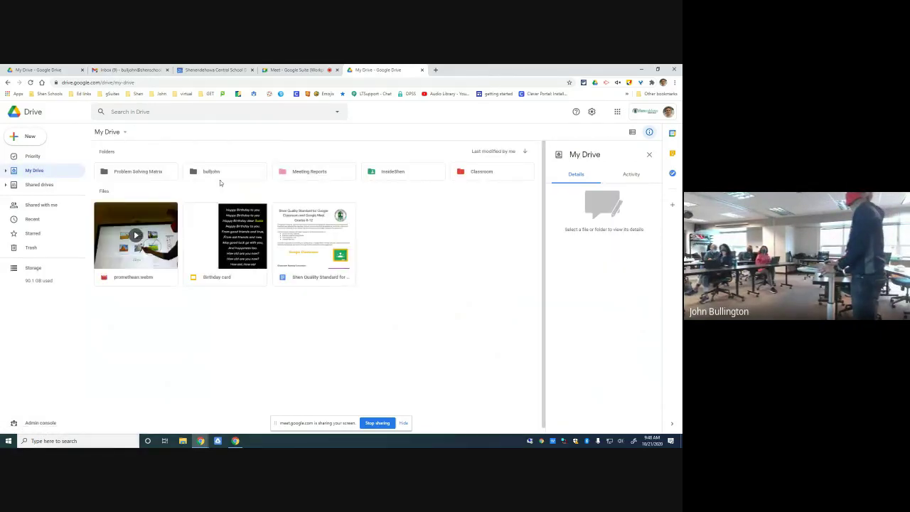
left_click(222, 172)
double_click(221, 171)
left_click(141, 325)
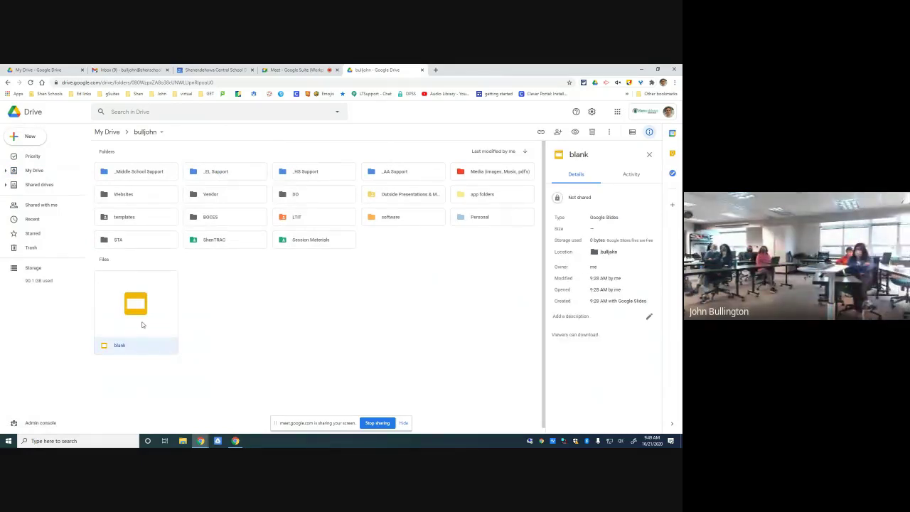
left_click_drag(141, 325, 146, 305)
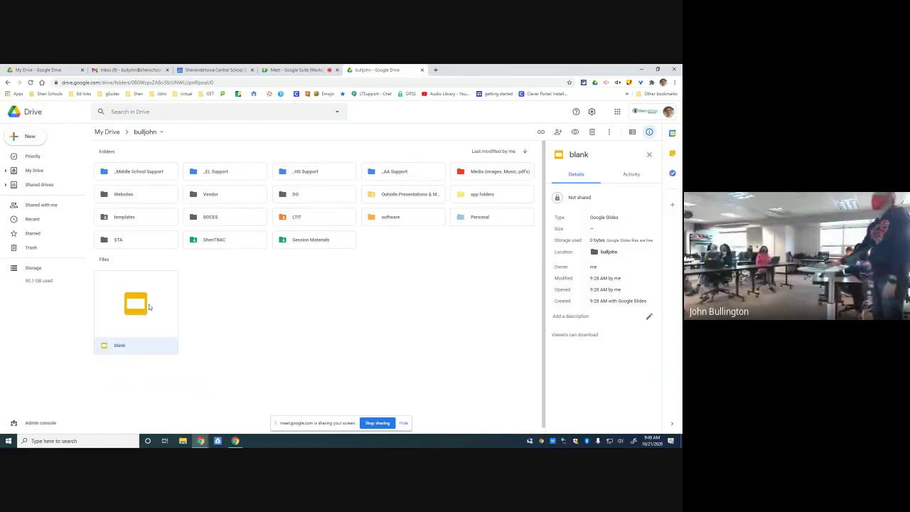
double_click(150, 308)
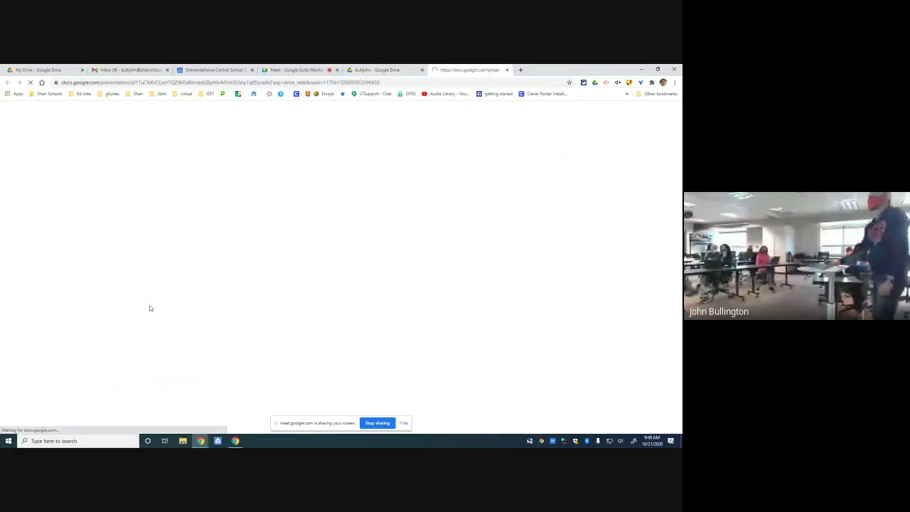